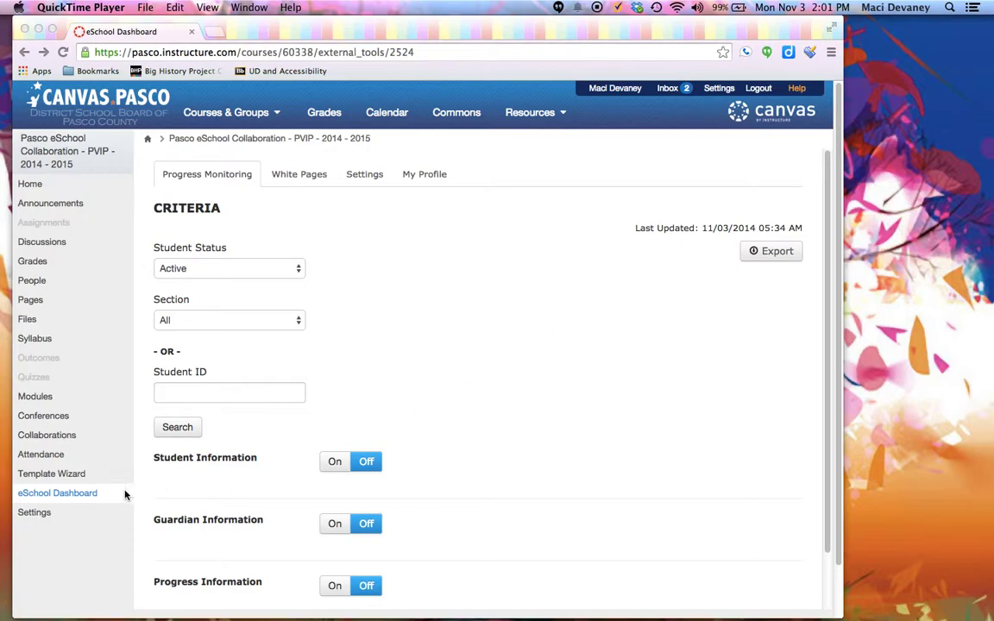
# - Locate the Progress Monitoring export option and the exported export (3).txt file among the downloads
pyautogui.click(97, 448)
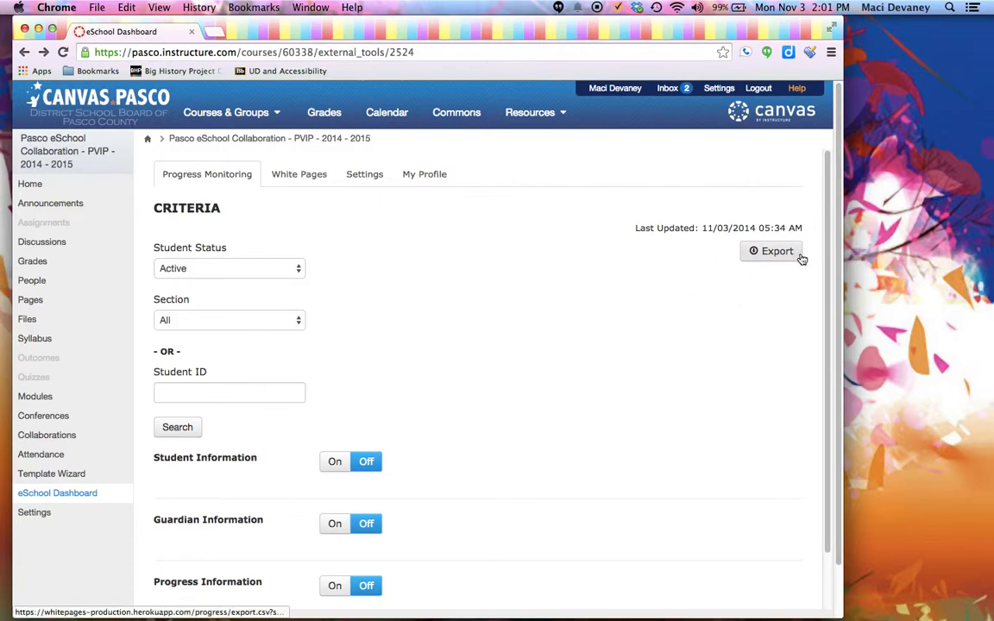
pyautogui.click(739, 252)
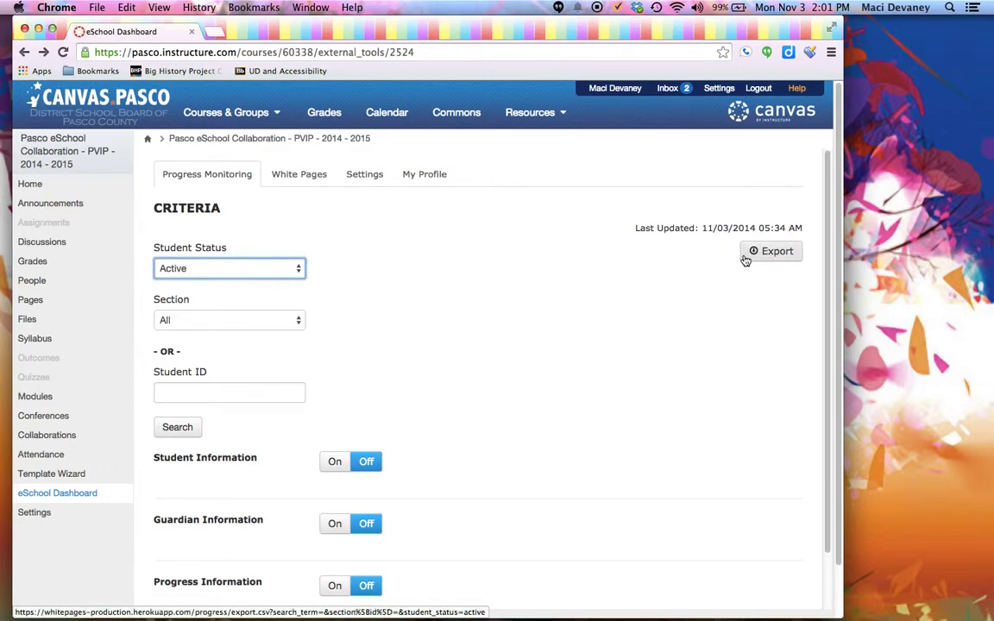
pyautogui.moveTo(331, 602)
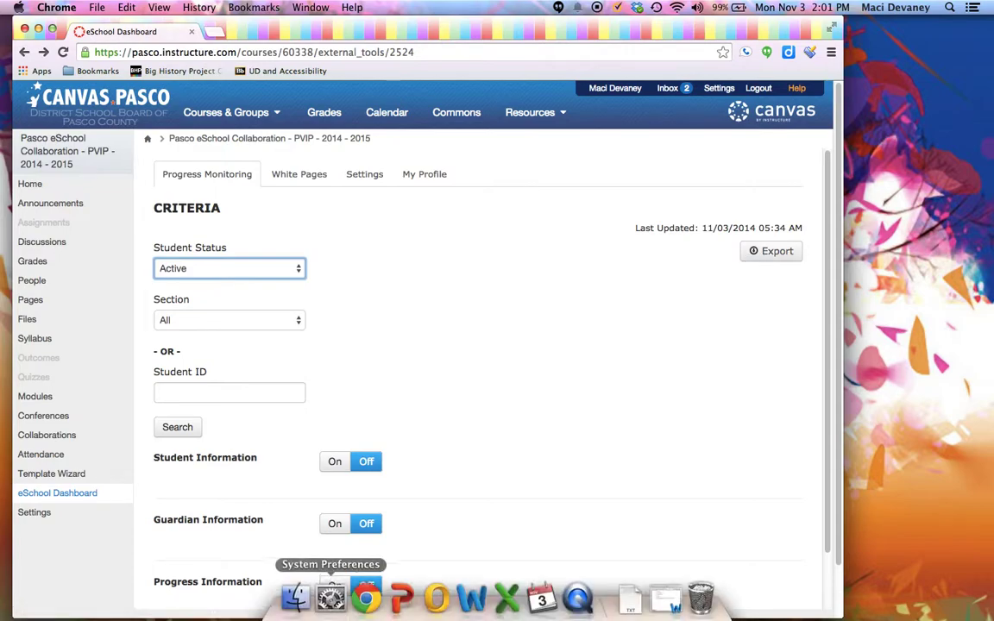
pyautogui.click(630, 600)
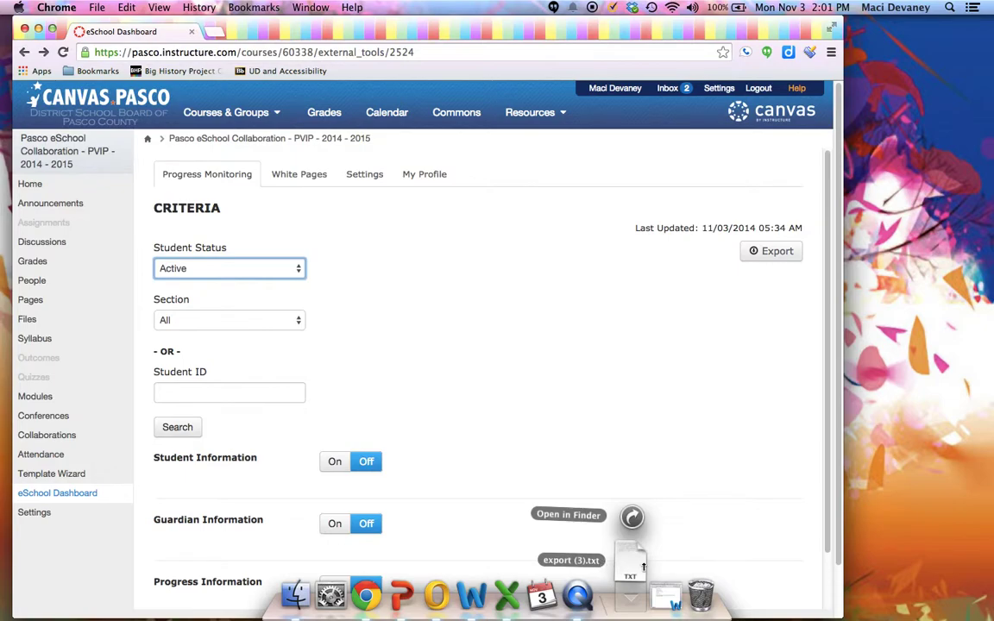
pyautogui.click(641, 592)
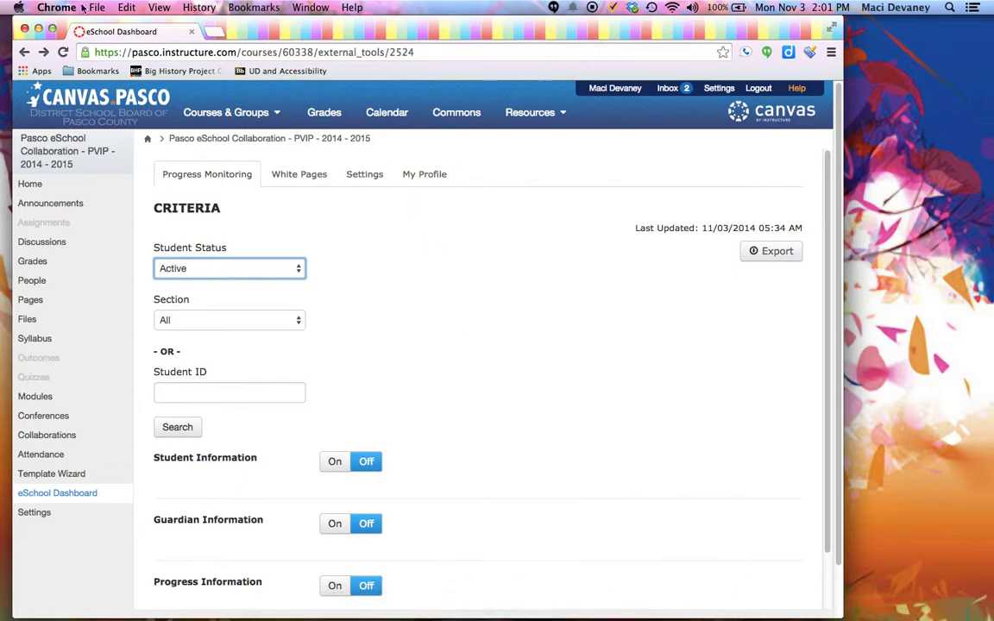
# - Close the browser window and create a blank workbook in Excel
pyautogui.click(23, 28)
pyautogui.click(477, 596)
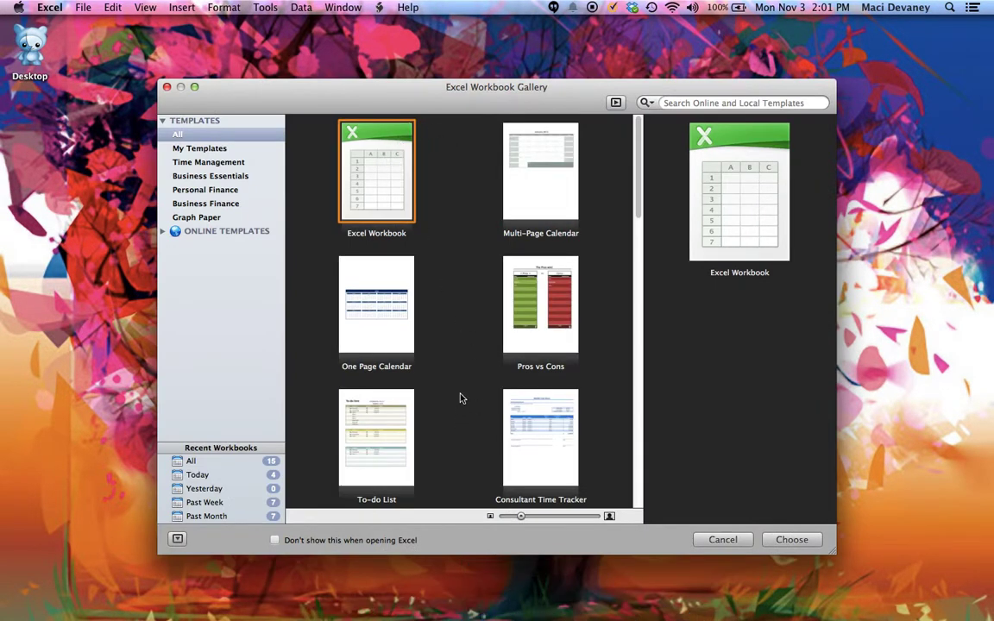
pyautogui.doubleClick(354, 169)
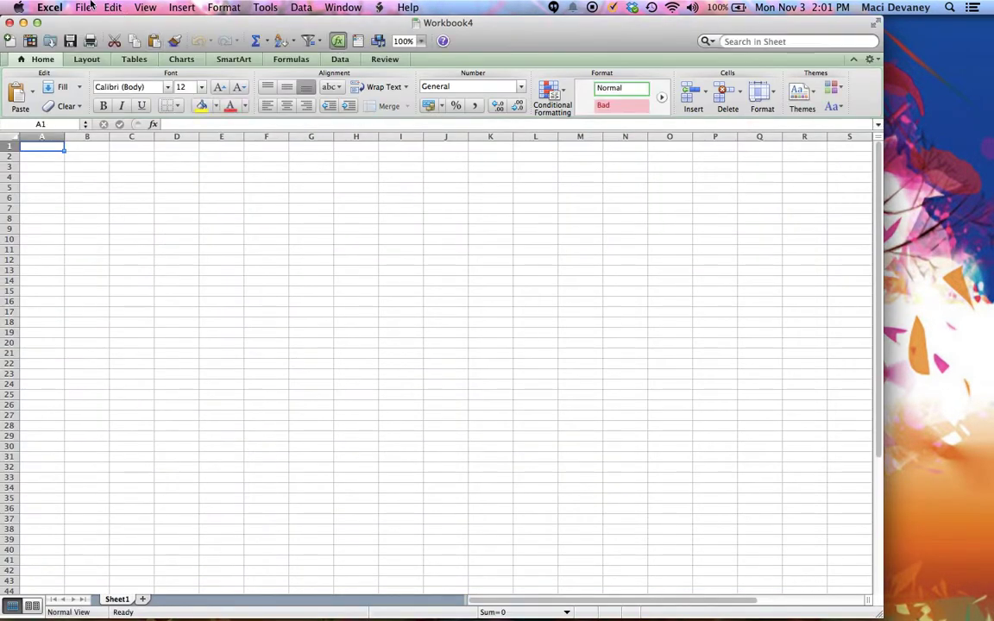
# - Open export (3).txt from the Downloads folder for text import
pyautogui.click(95, 8)
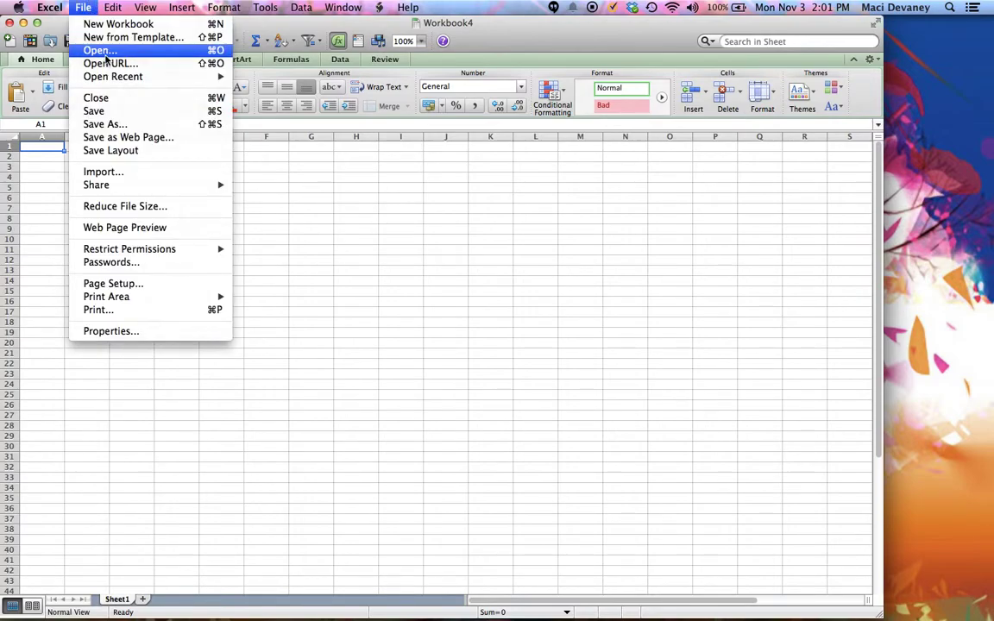
pyautogui.click(105, 55)
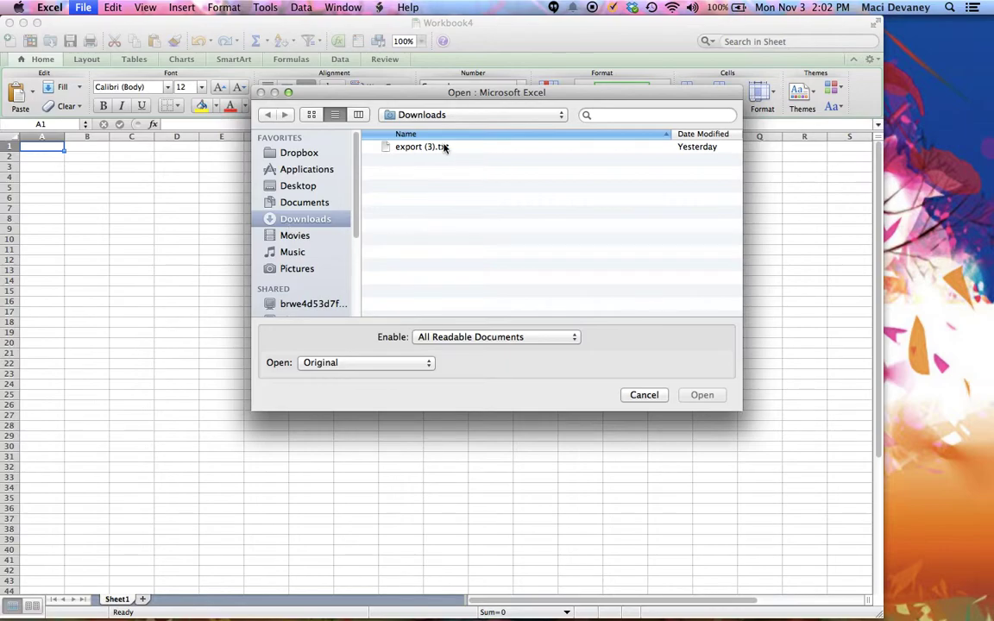
pyautogui.doubleClick(444, 148)
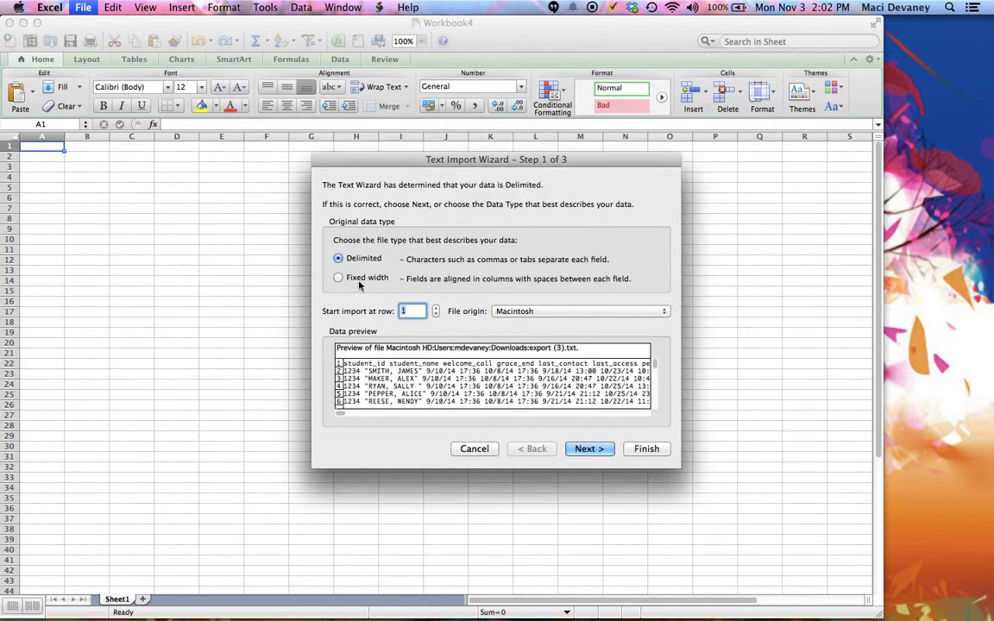
# - Import the text file as Delimited data with Tab as the delimiter
pyautogui.click(345, 279)
pyautogui.click(338, 260)
pyautogui.click(583, 450)
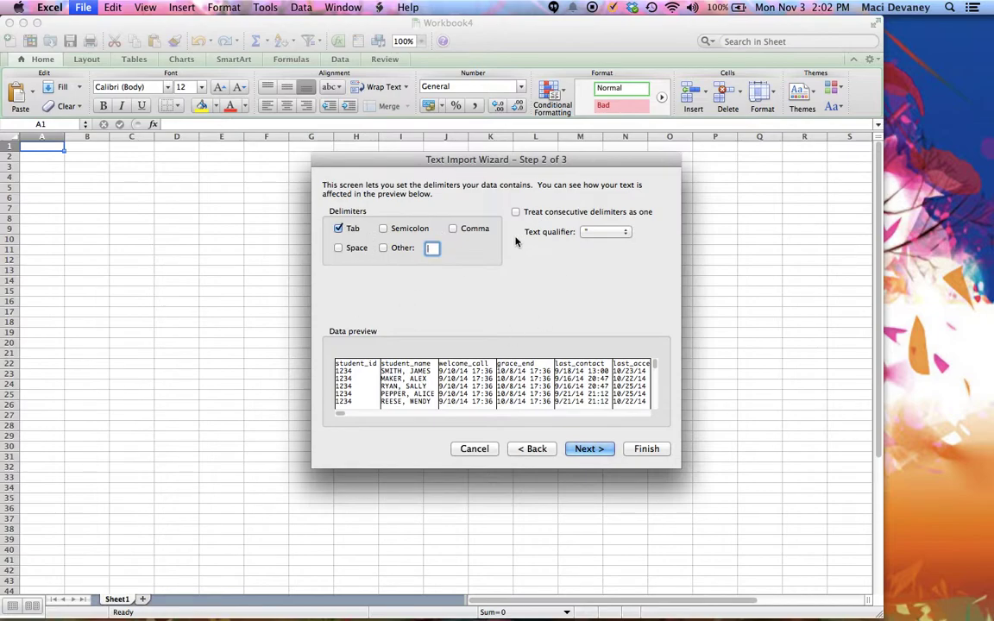
pyautogui.click(383, 229)
pyautogui.click(646, 448)
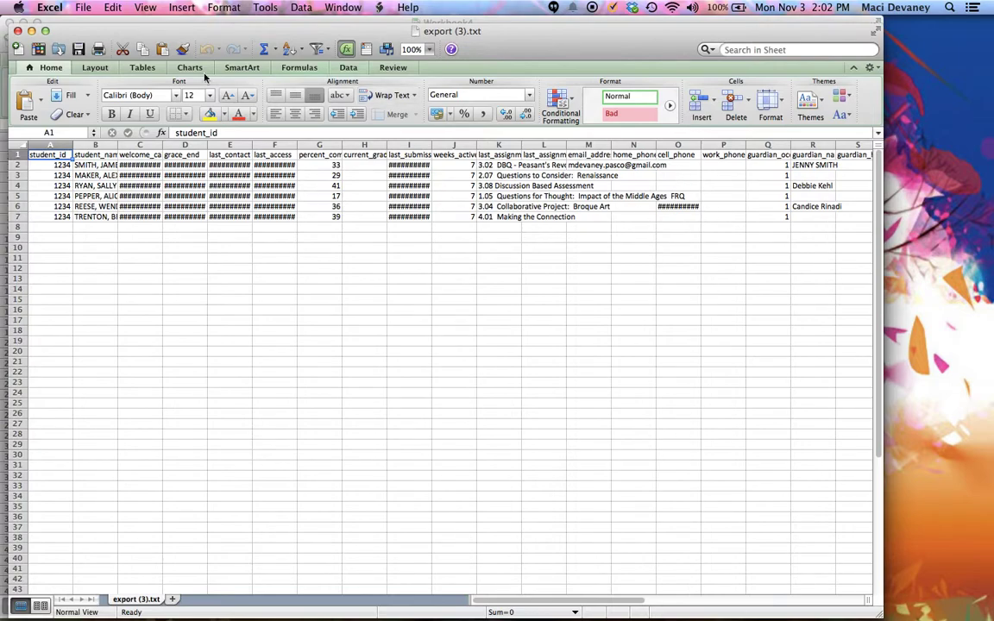
# - Widen the student_name and last_assignment_score columns and the date columns from welcome_call to last_access
pyautogui.moveTo(119, 145); pyautogui.dragTo(137, 145)
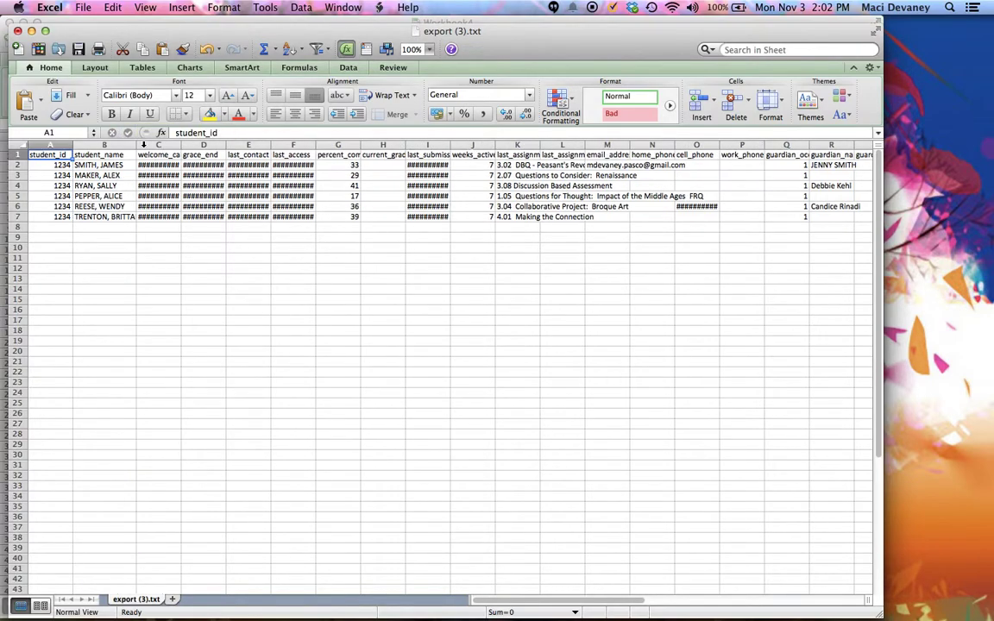
pyautogui.moveTo(584, 145); pyautogui.dragTo(624, 145)
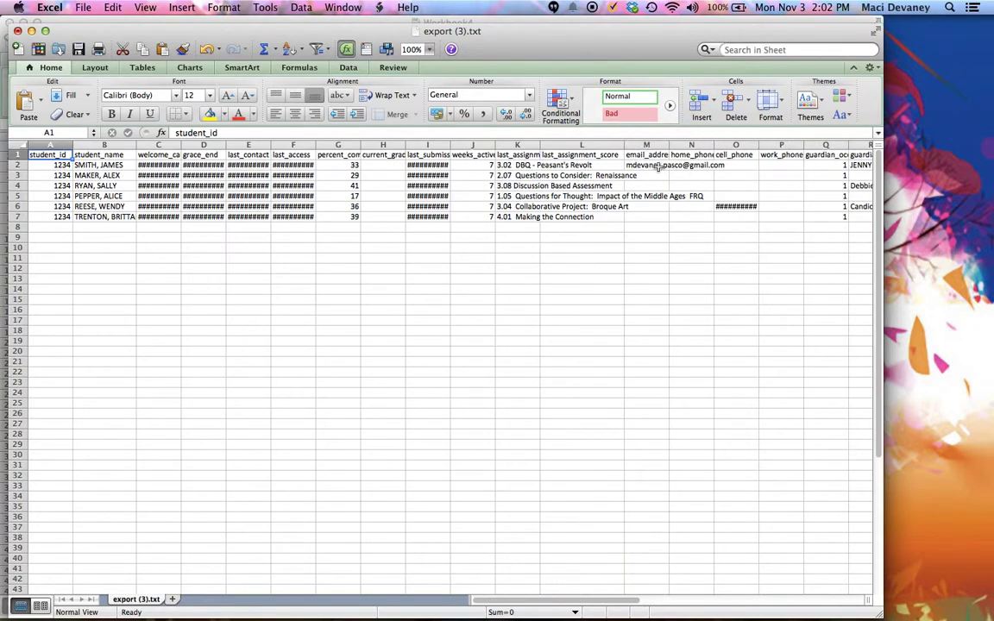
pyautogui.click(647, 145)
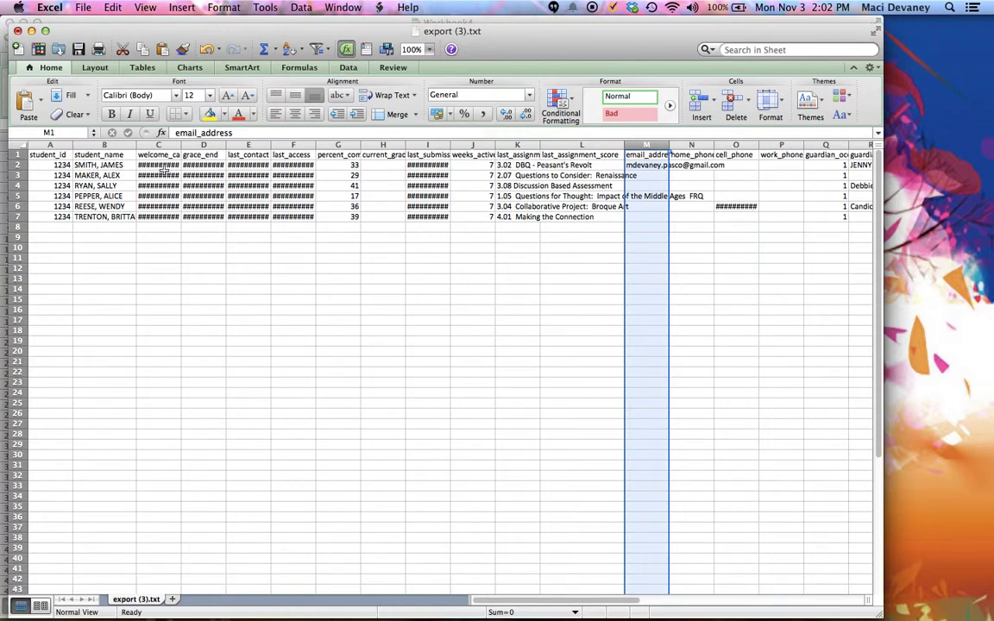
pyautogui.moveTo(179, 147); pyautogui.dragTo(409, 146)
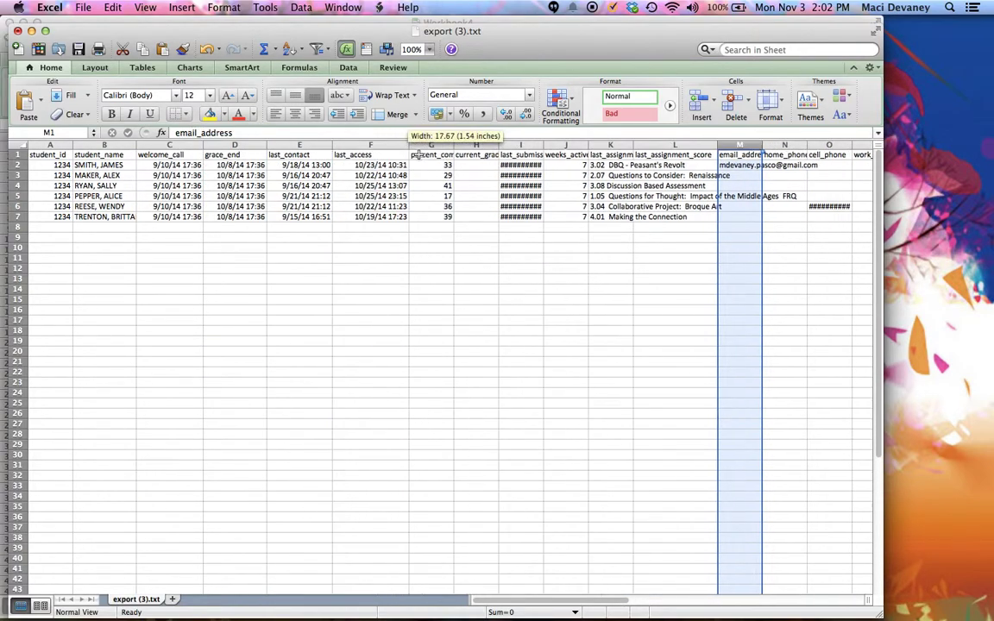
# - Review the heading row of the imported data, from student_name through last_access
pyautogui.click(105, 154)
pyautogui.click(164, 154)
pyautogui.click(233, 164)
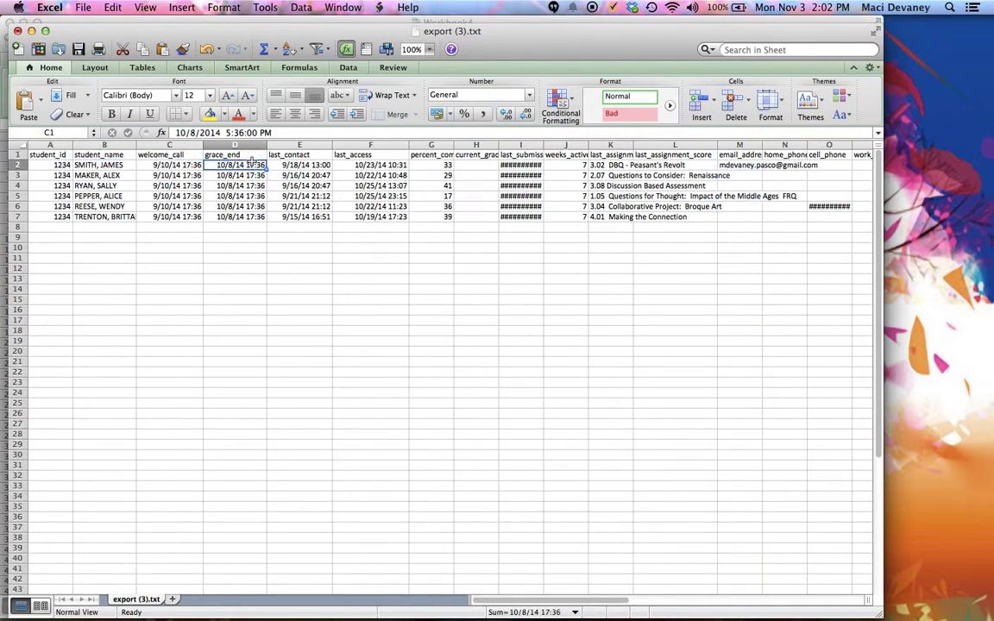
pyautogui.click(246, 154)
pyautogui.click(289, 155)
pyautogui.click(359, 155)
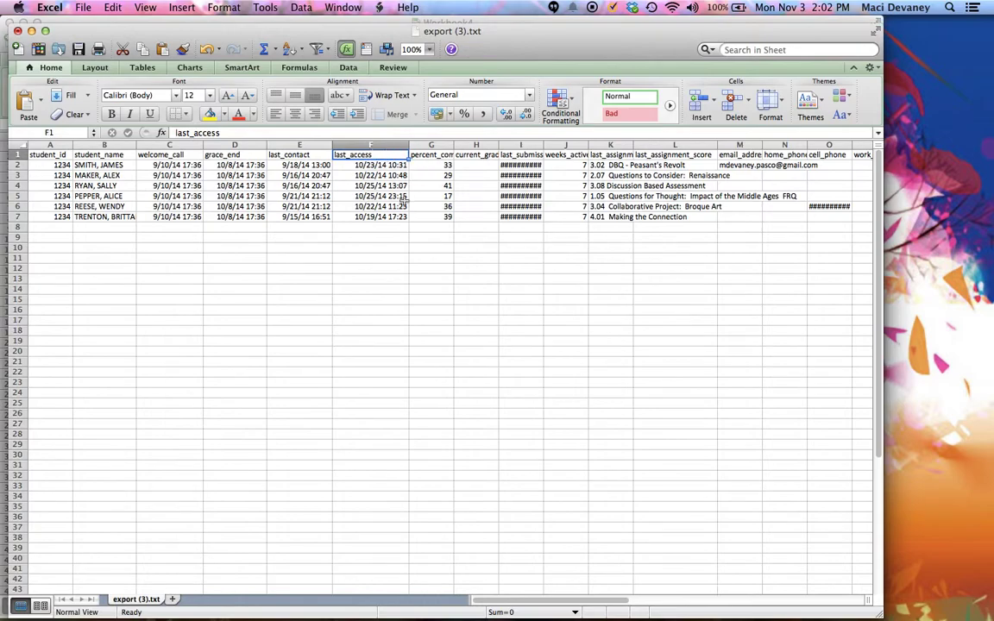
pyautogui.moveTo(572, 600); pyautogui.dragTo(553, 592)
pyautogui.moveTo(89, 32); pyautogui.dragTo(84, 24)
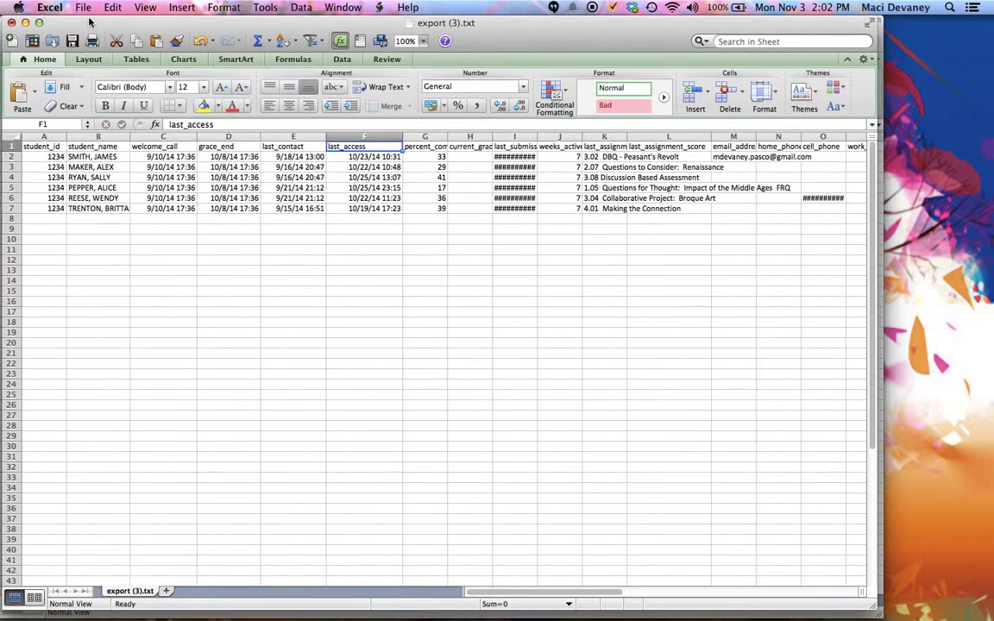
# - Save the imported data to the Desktop as "fall progress" in Excel Workbook (.xlsx) format
pyautogui.click(82, 6)
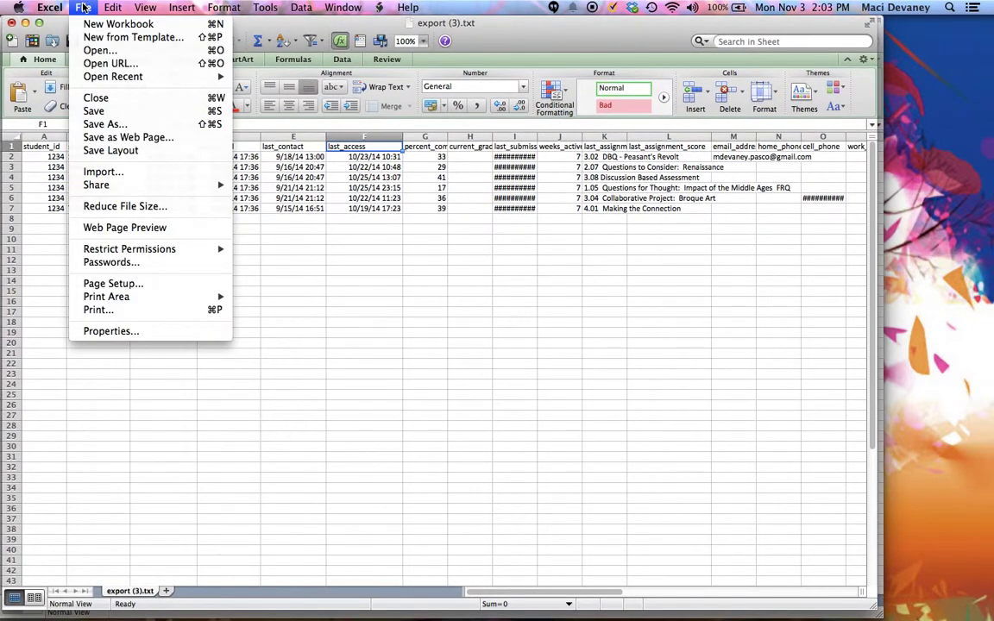
pyautogui.click(139, 128)
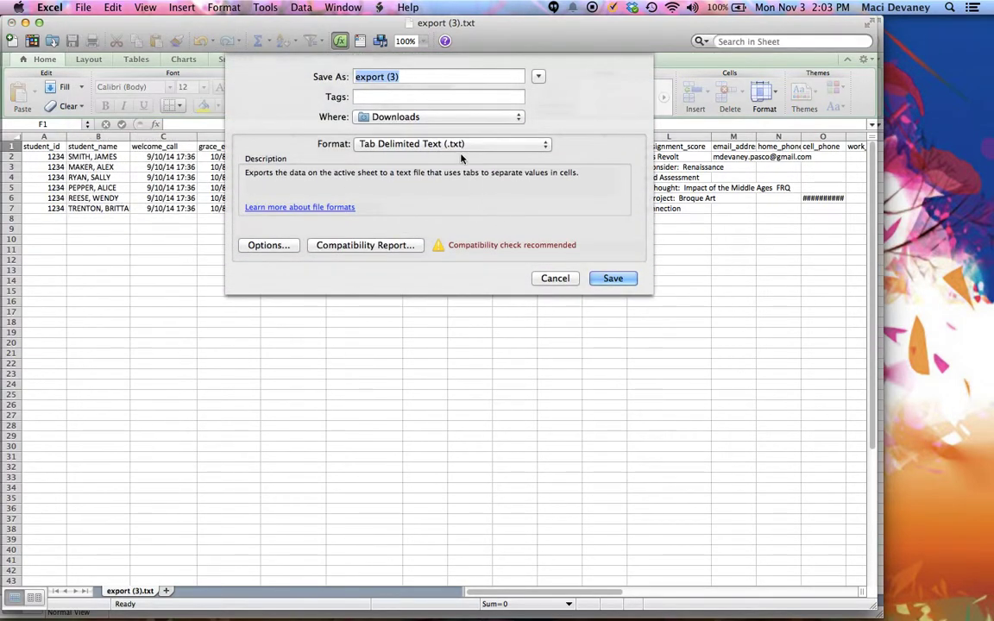
pyautogui.write('fall progress')
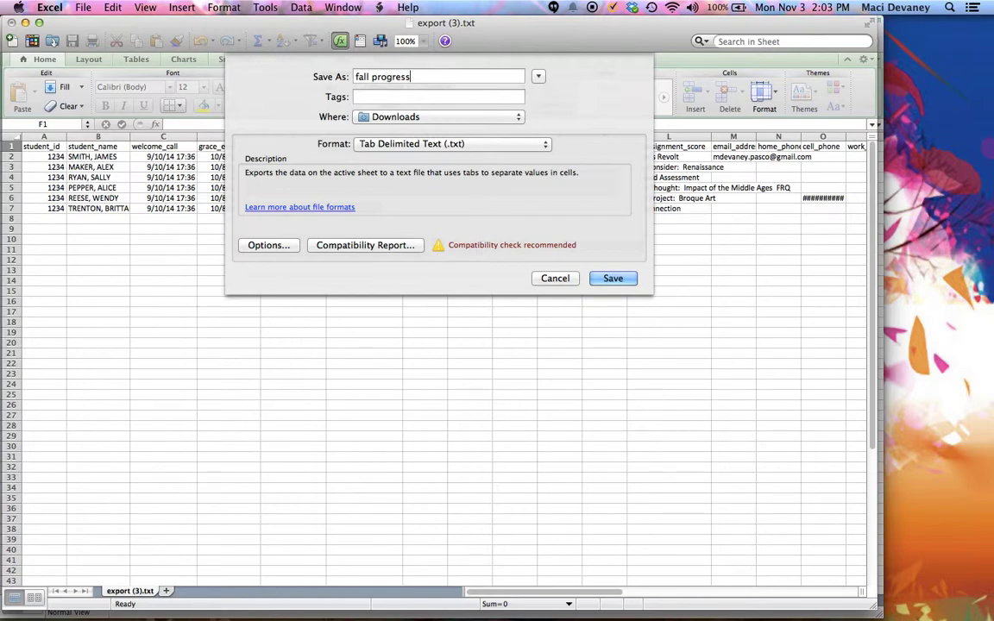
pyautogui.click(421, 117)
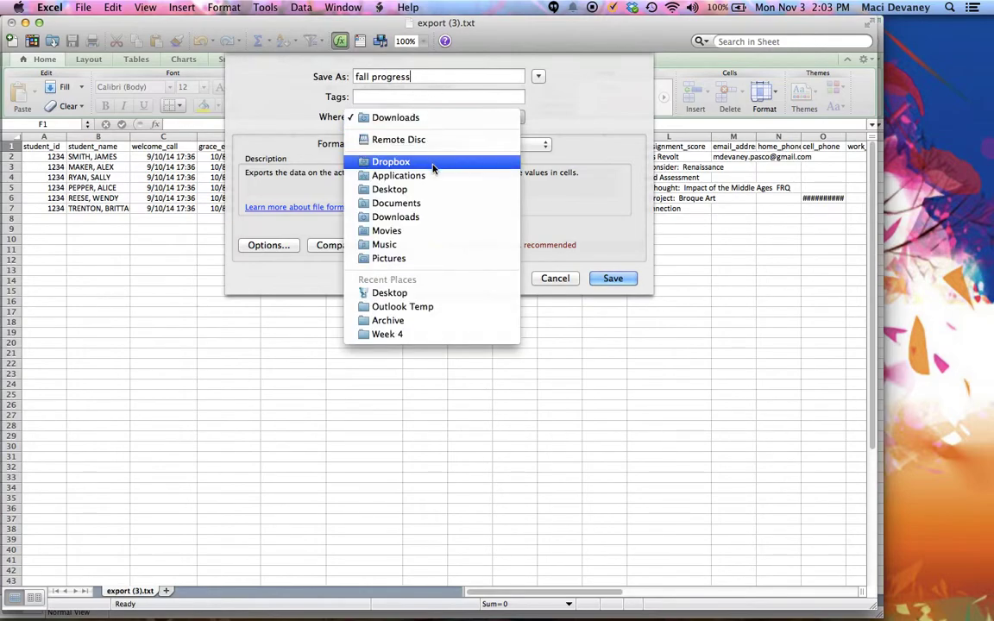
pyautogui.click(428, 190)
pyautogui.click(444, 143)
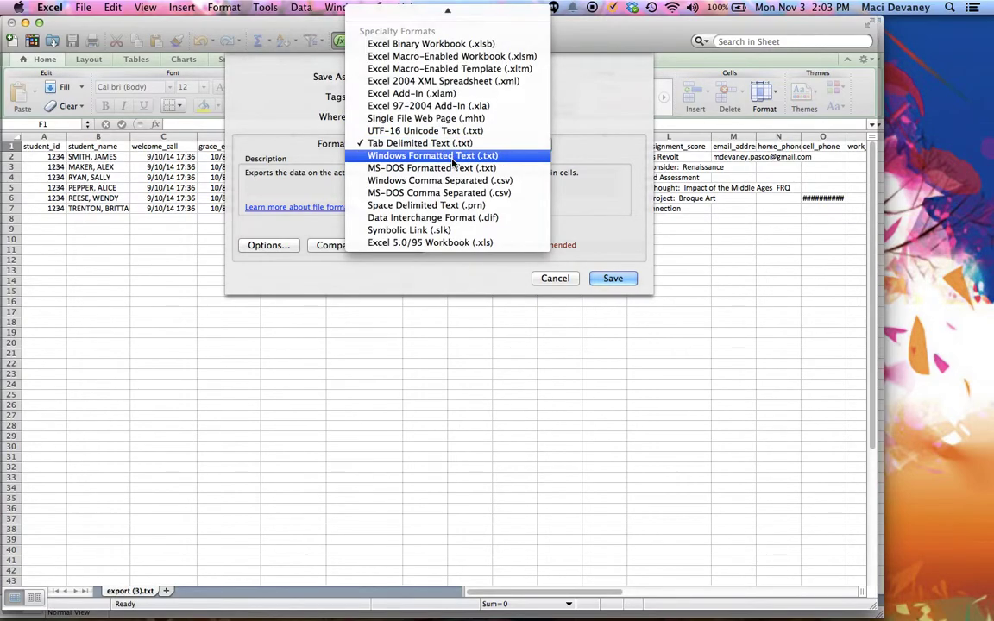
pyautogui.moveTo(450, 9)
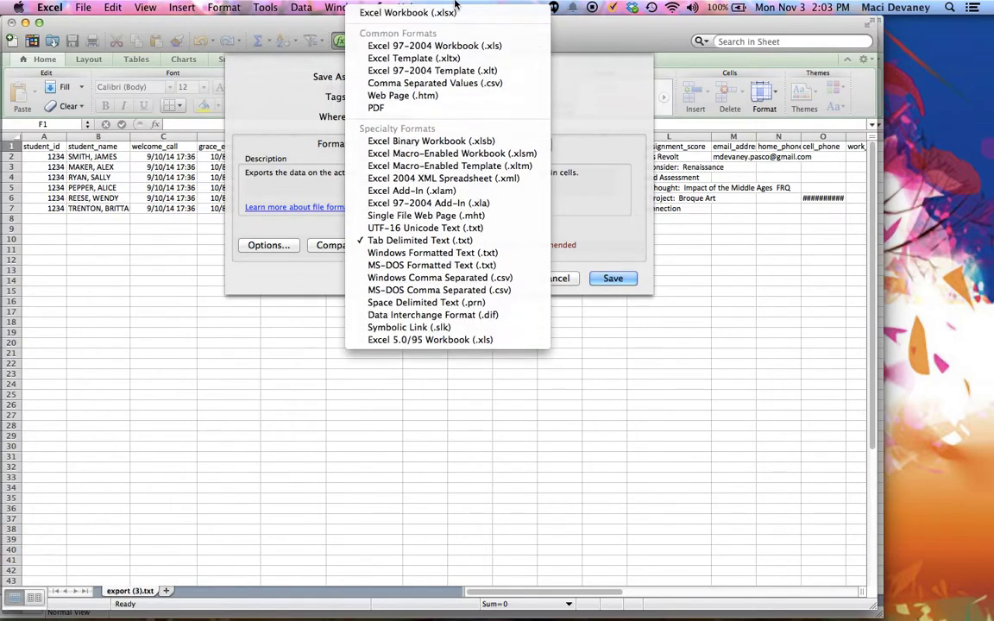
pyautogui.click(454, 10)
pyautogui.click(613, 278)
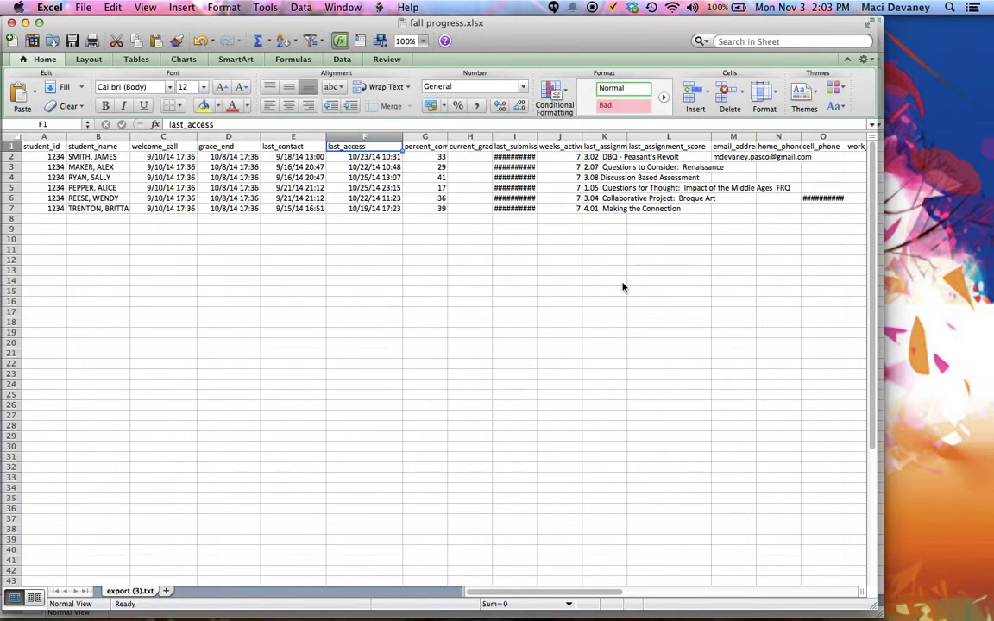
# - Close the fall progress workbook and the unused blank workbook
pyautogui.moveTo(164, 16); pyautogui.dragTo(202, 21)
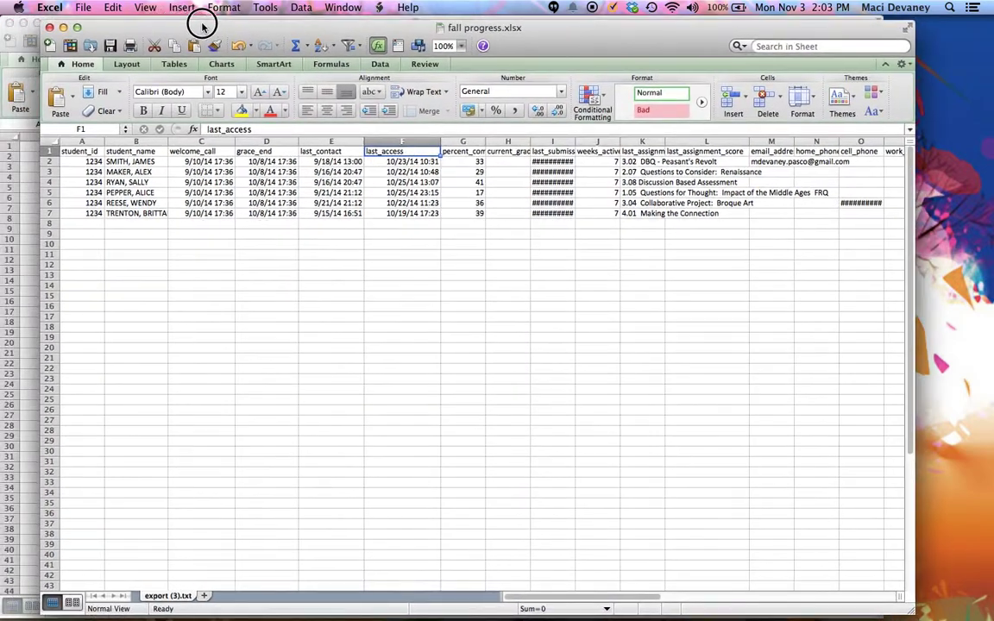
pyautogui.click(50, 28)
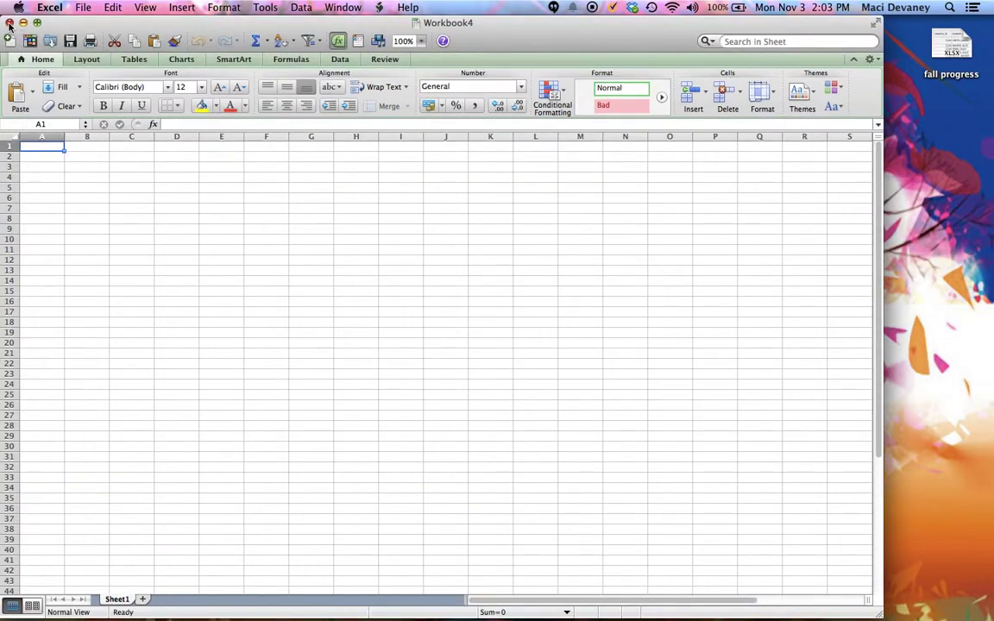
pyautogui.click(7, 21)
# - Bring up the minimized Progress Email_All.docx in Word and reposition its window
pyautogui.moveTo(366, 609)
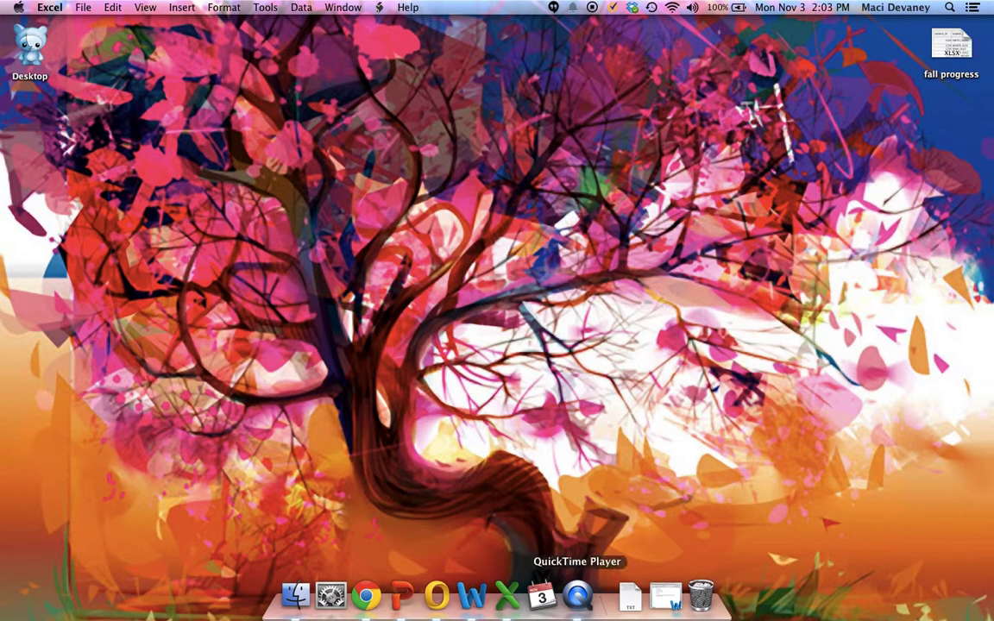
pyautogui.click(669, 607)
pyautogui.moveTo(748, 29); pyautogui.dragTo(596, 33)
# - Examine the progress letter's greeting gap, introductory message, bold parent request and empty Progress Overview fields
pyautogui.scroll(10, 518, 345)
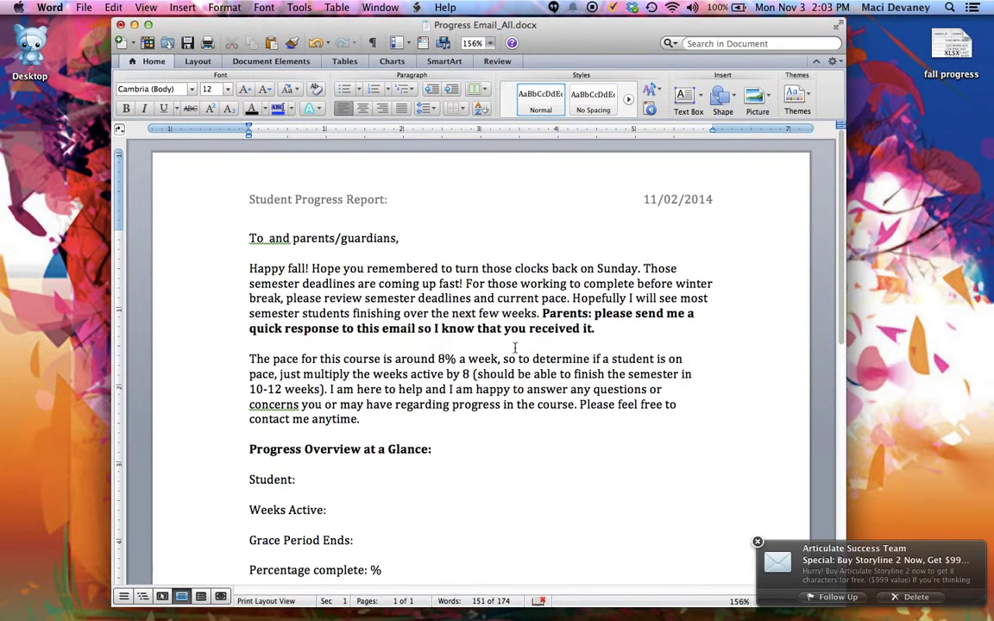
pyautogui.click(264, 238)
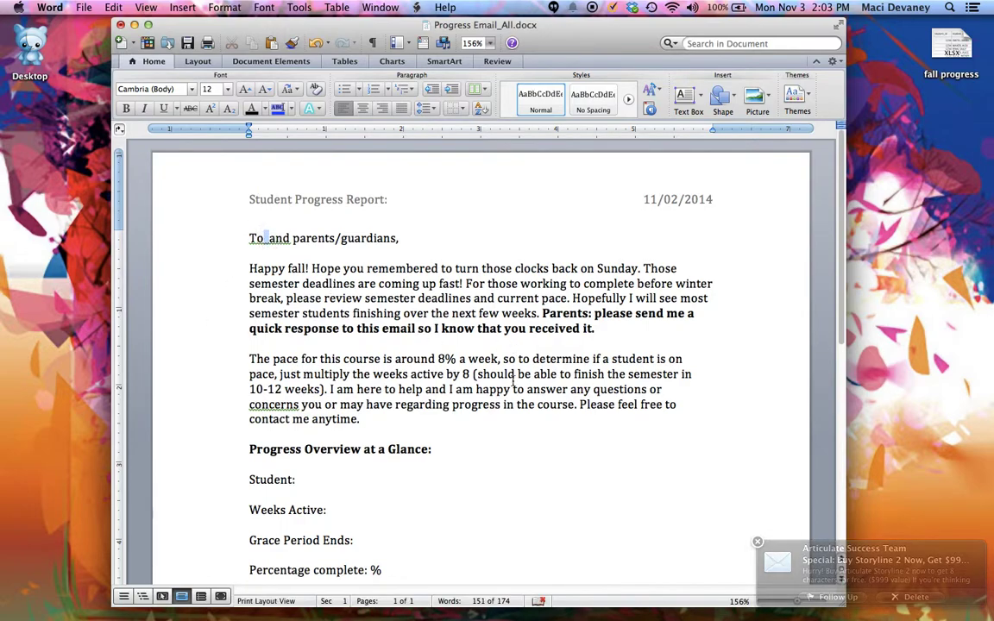
pyautogui.scroll(-5, 433, 395)
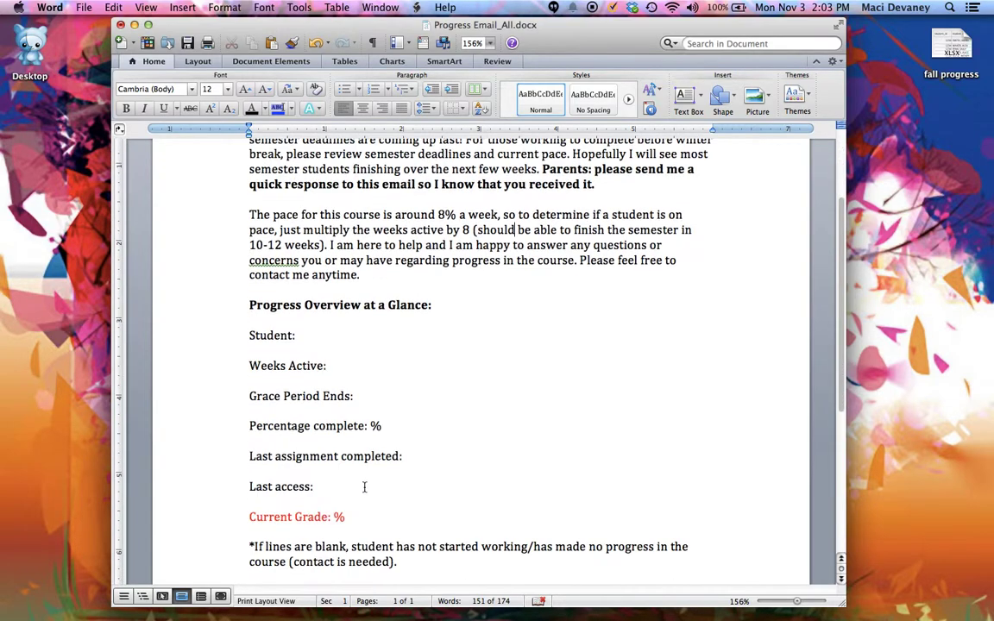
pyautogui.scroll(3, 470, 480)
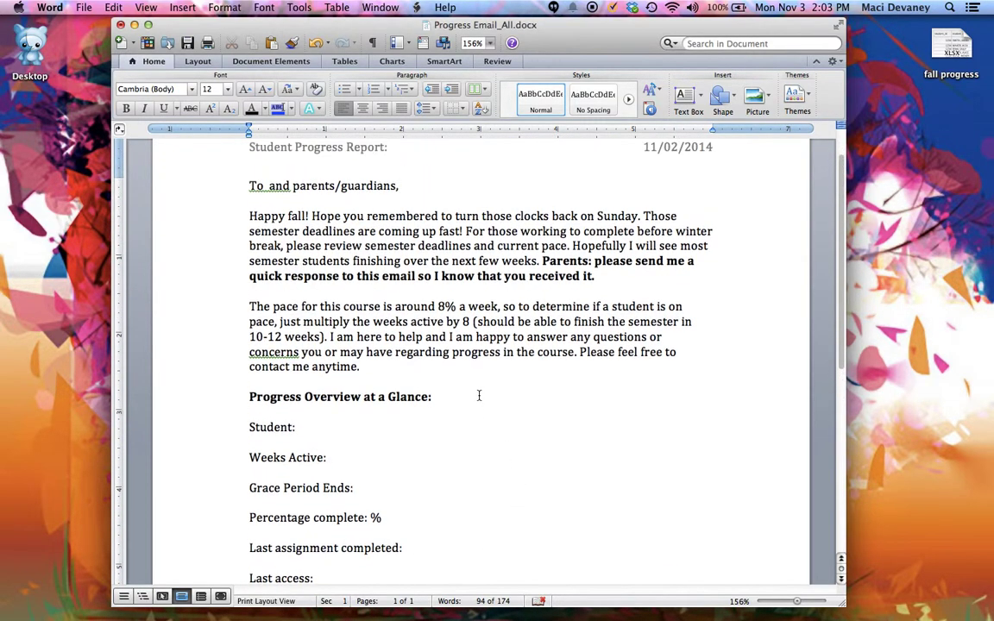
pyautogui.moveTo(247, 215); pyautogui.dragTo(464, 240)
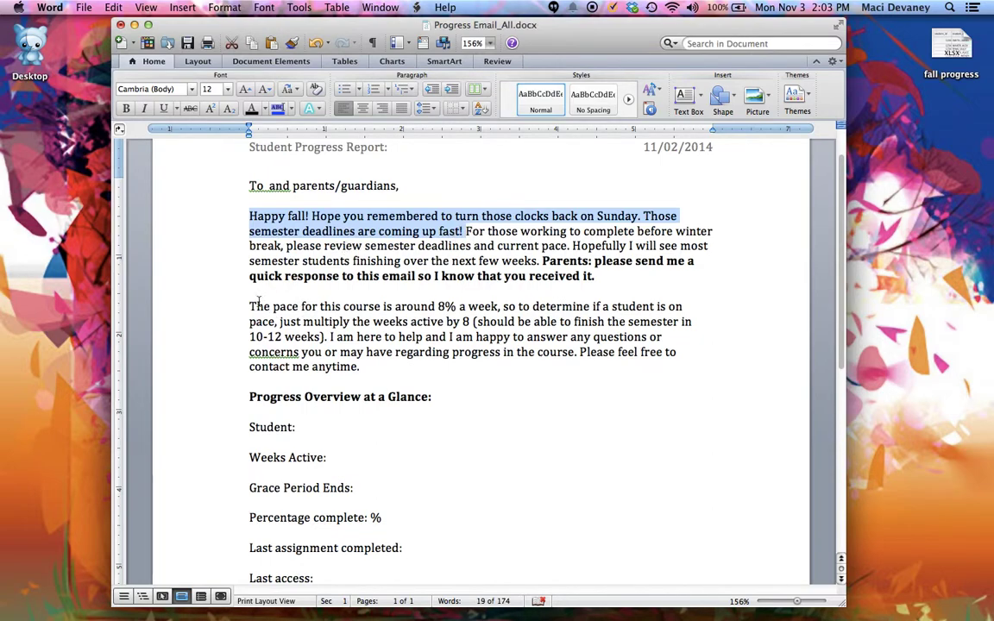
pyautogui.moveTo(542, 261); pyautogui.dragTo(599, 279)
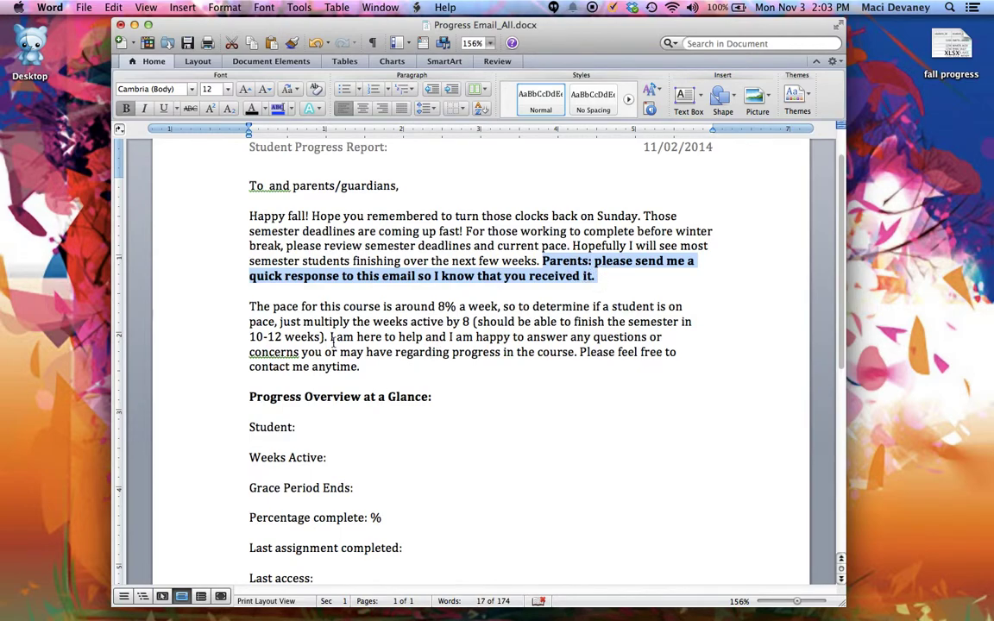
# - Examine the course pace paragraph, the Progress Overview fields and the closing note about blank lines in the letter
pyautogui.moveTo(251, 308); pyautogui.dragTo(338, 355)
pyautogui.click(382, 377)
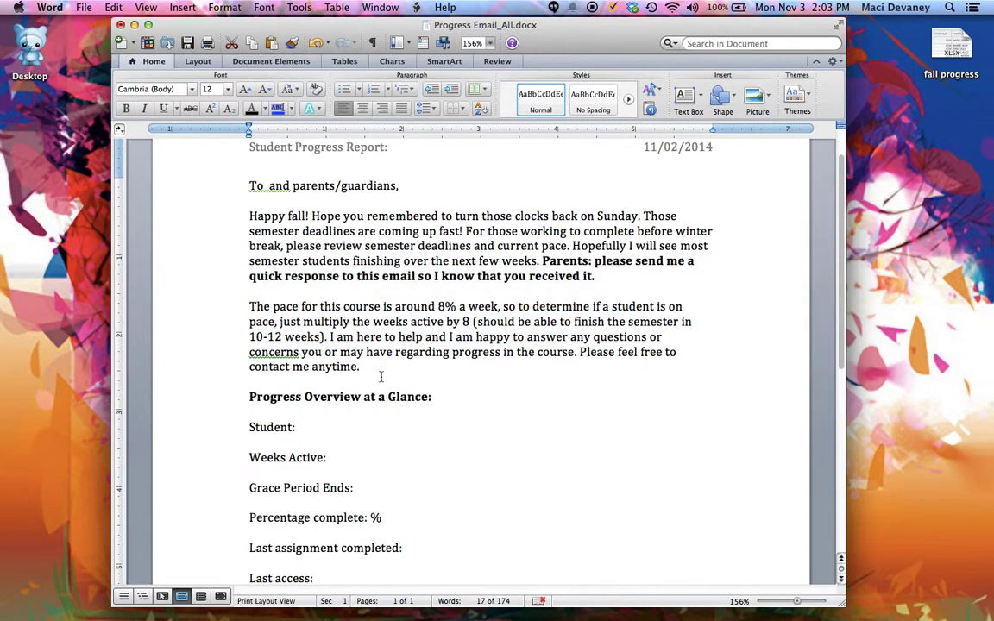
pyautogui.scroll(-2, 384, 380)
pyautogui.scroll(-2, 384, 378)
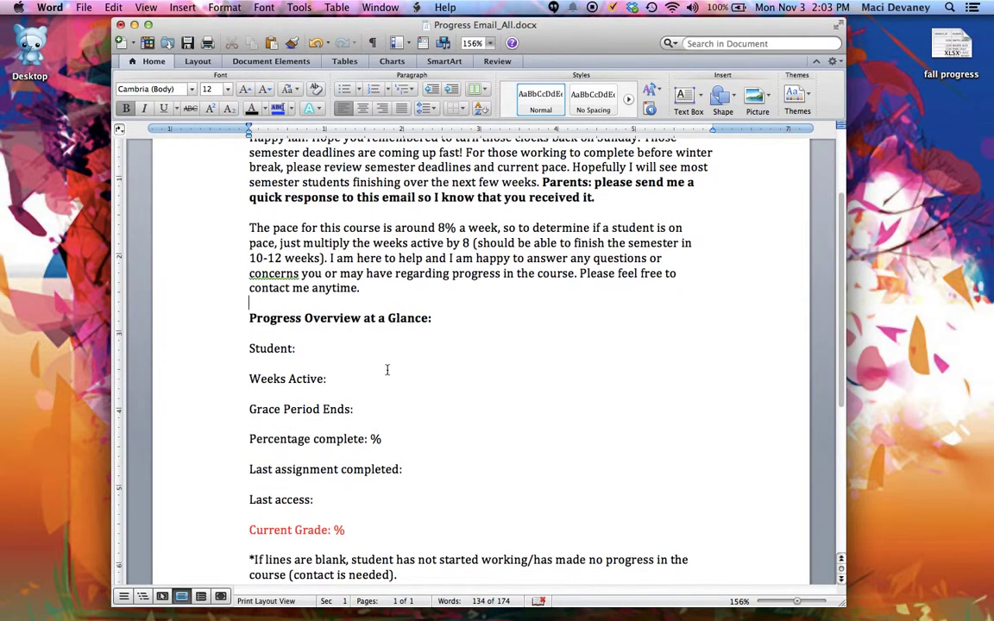
pyautogui.scroll(-2, 389, 373)
pyautogui.moveTo(254, 291); pyautogui.dragTo(455, 506)
pyautogui.click(485, 479)
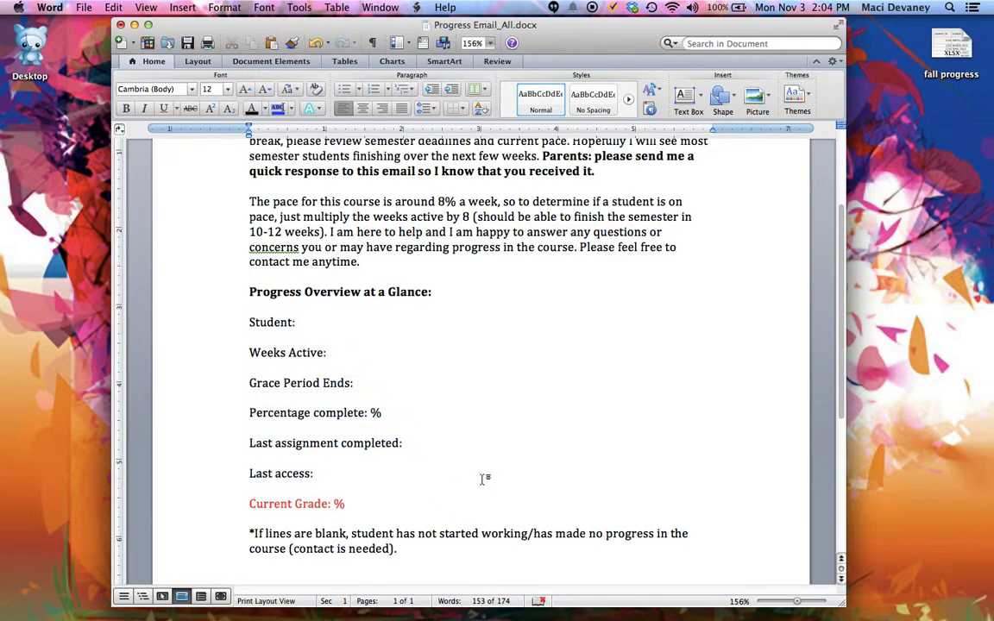
pyautogui.scroll(5, 432, 346)
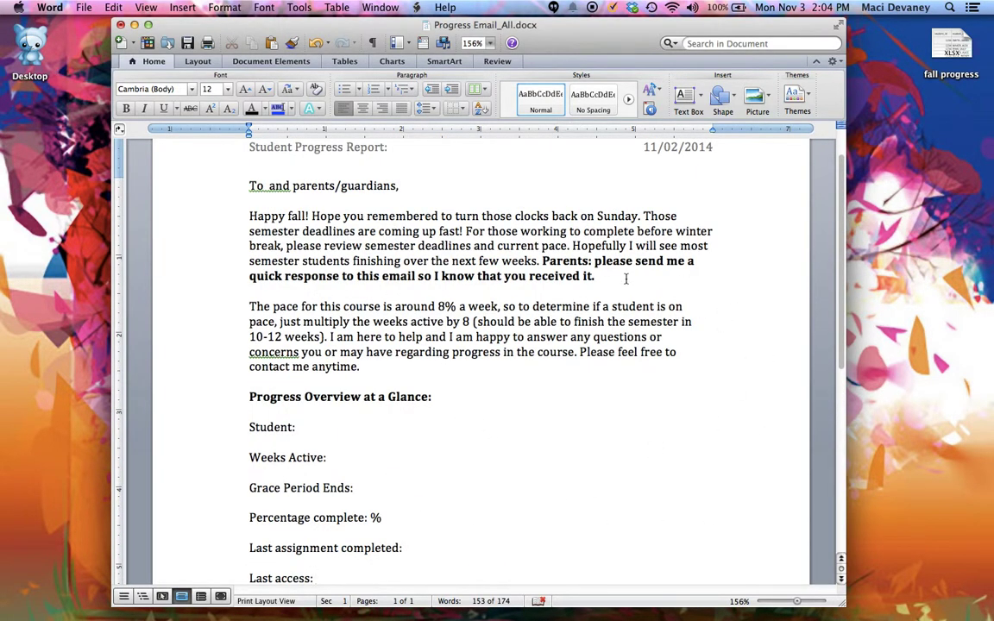
pyautogui.scroll(-5, 462, 392)
pyautogui.scroll(6, 464, 394)
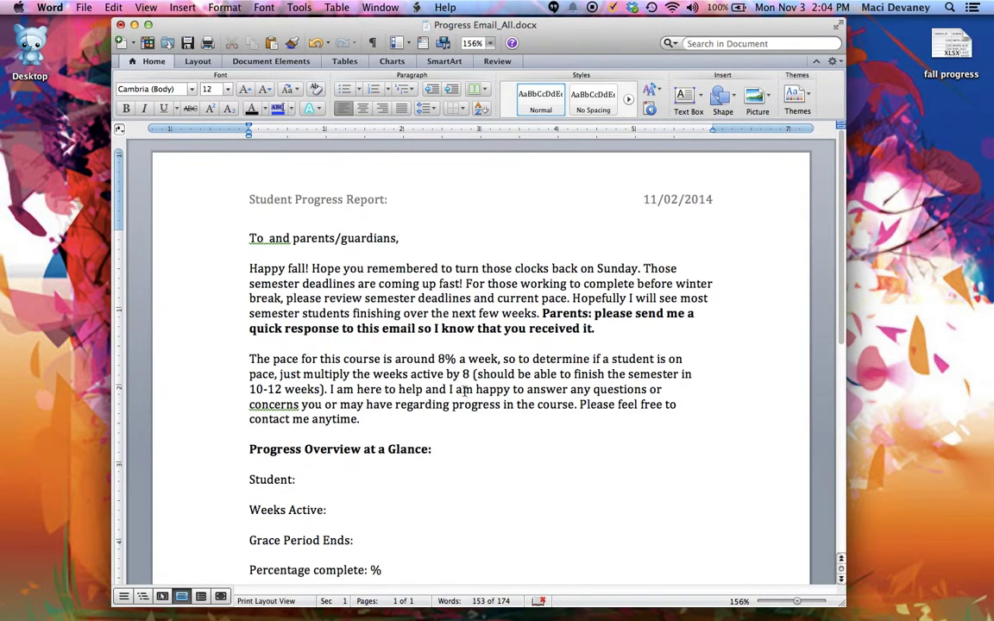
# - Open the Mail Merge Manager beside the letter and set Progress Email_All.docx up as a Form Letters main document
pyautogui.moveTo(274, 23); pyautogui.dragTo(217, 21)
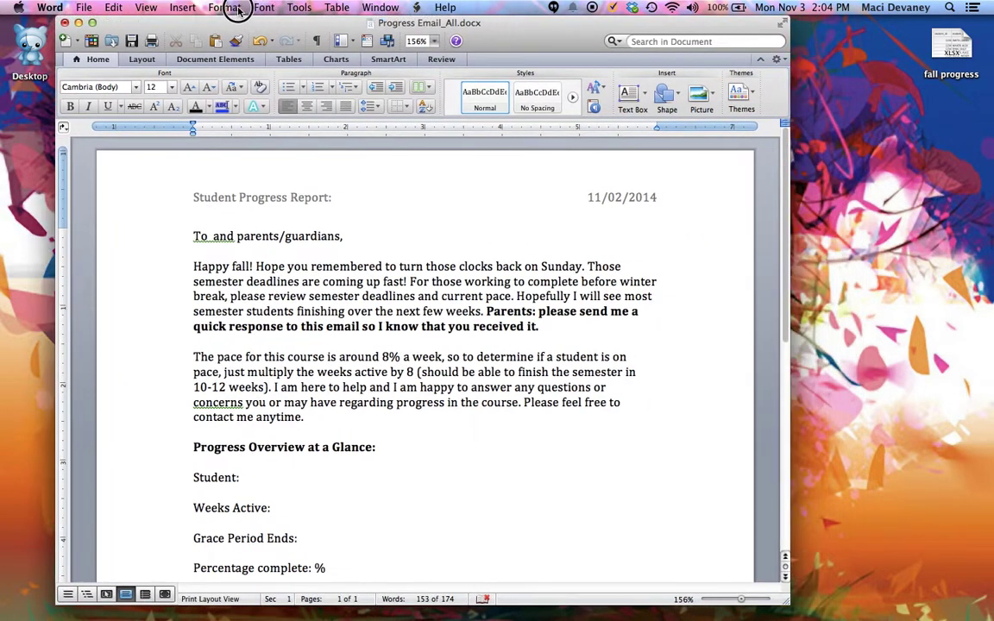
pyautogui.click(301, 7)
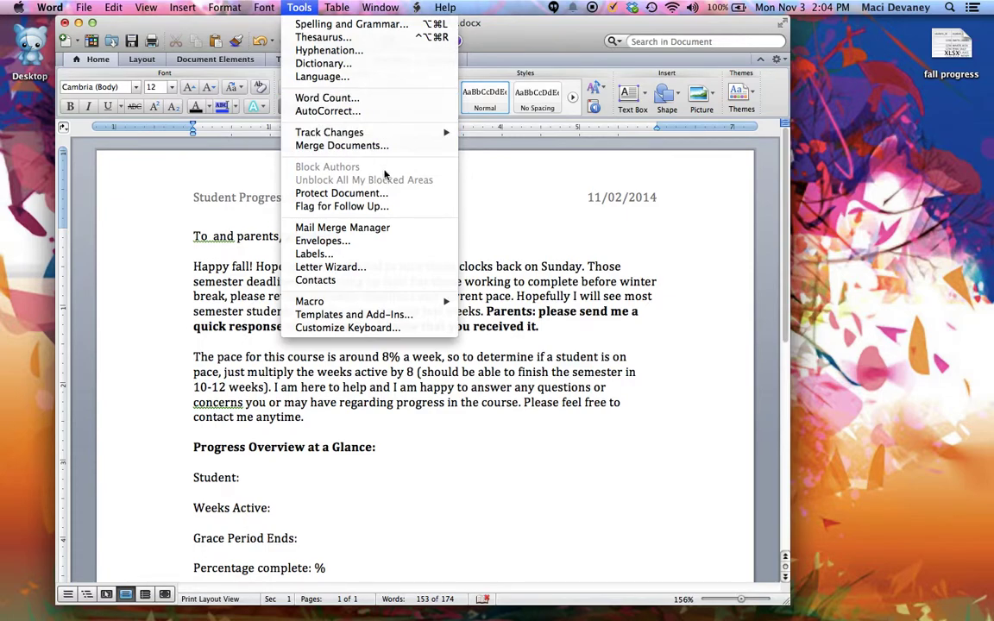
pyautogui.click(415, 227)
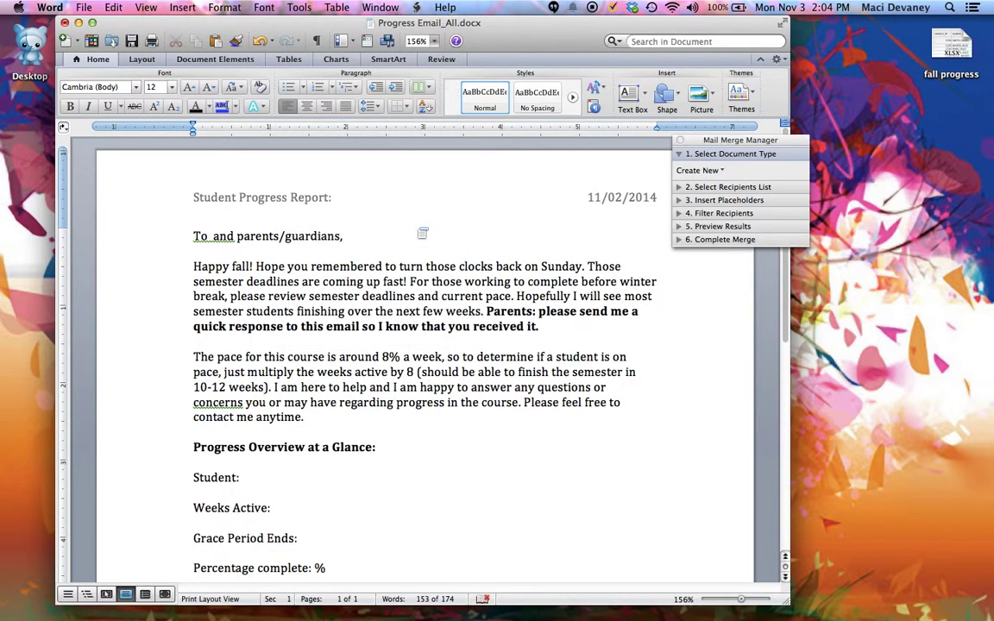
pyautogui.moveTo(714, 140); pyautogui.dragTo(689, 115)
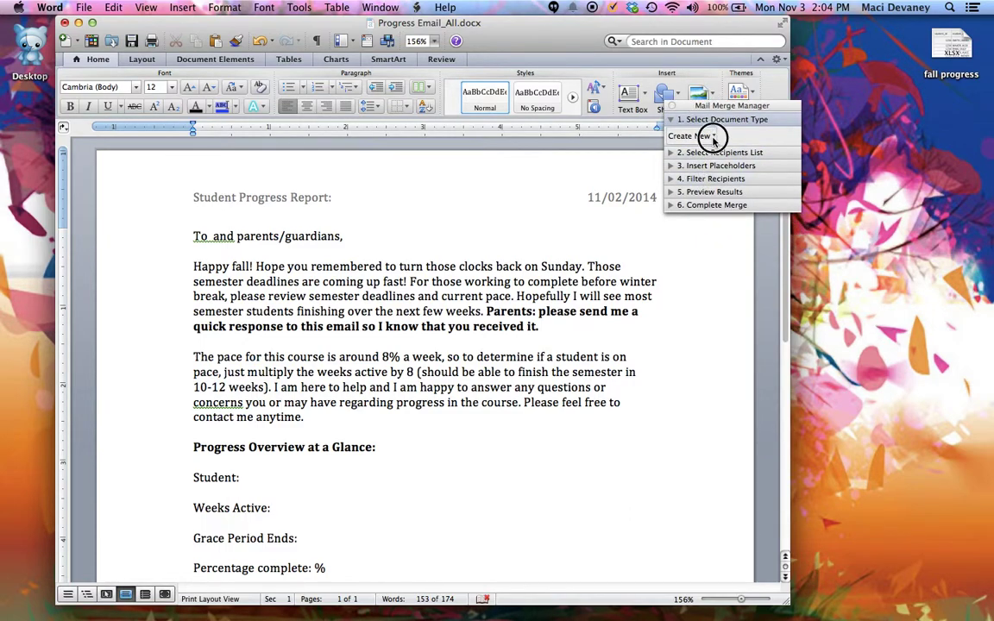
pyautogui.click(711, 136)
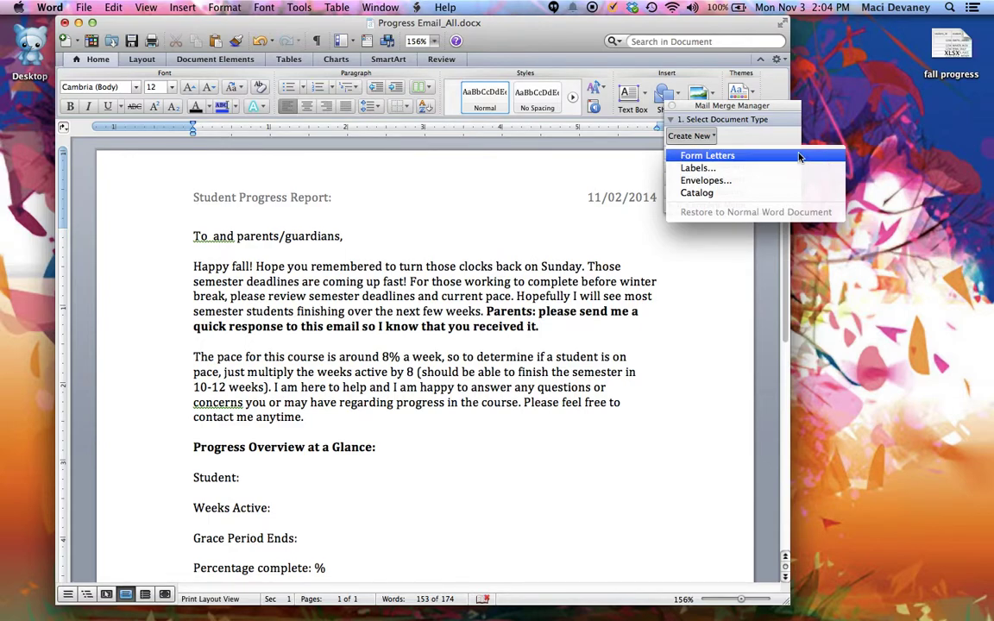
pyautogui.click(721, 158)
pyautogui.moveTo(779, 104); pyautogui.dragTo(787, 143)
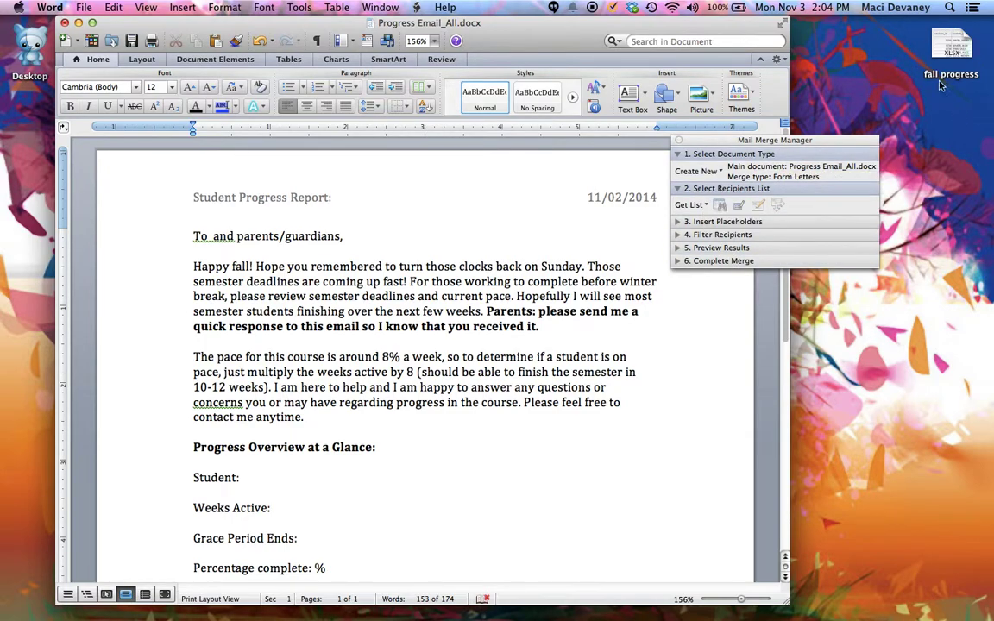
# - Attach the fall progress workbook from the Desktop as the merge data source, using Entire Workbook and Entire Worksheet
pyautogui.click(708, 206)
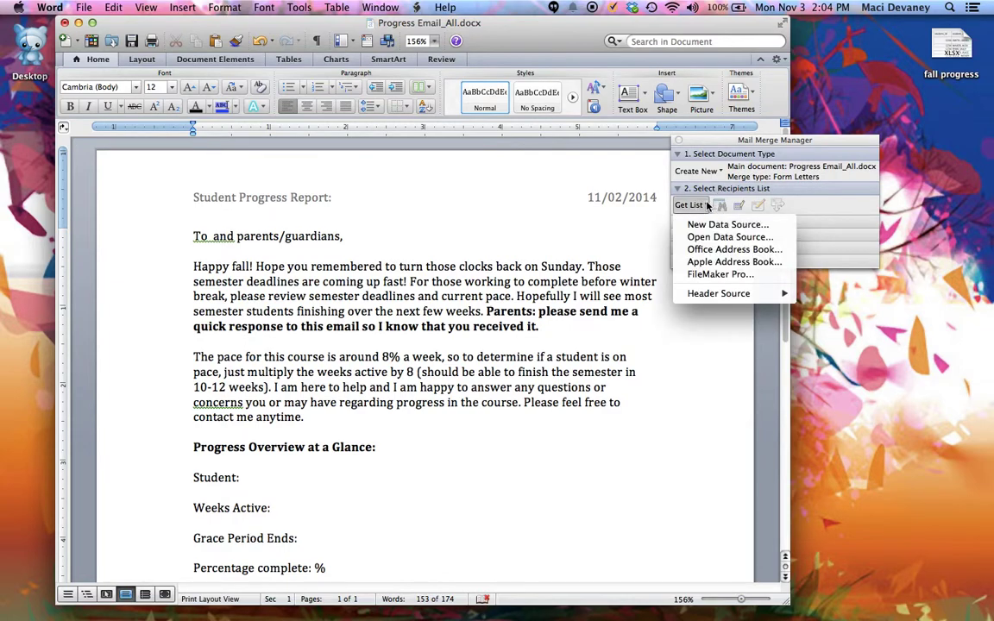
pyautogui.click(782, 244)
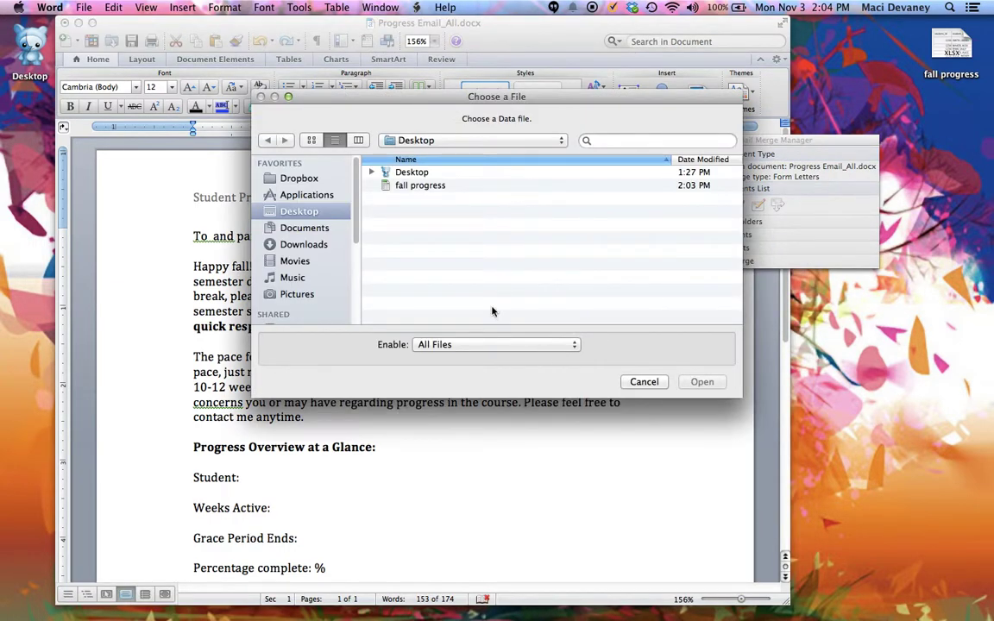
pyautogui.click(439, 188)
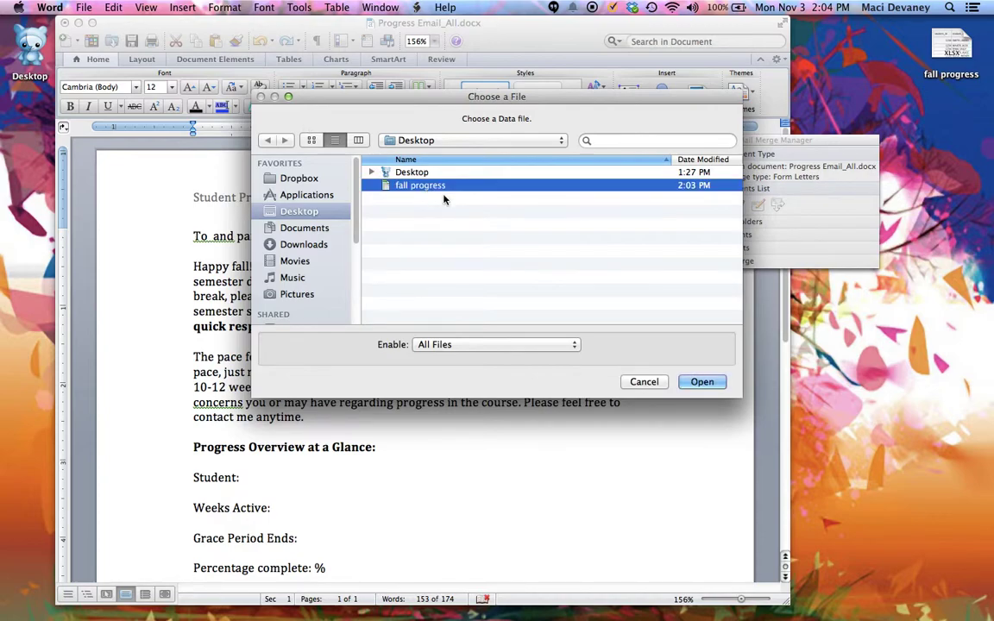
pyautogui.click(705, 385)
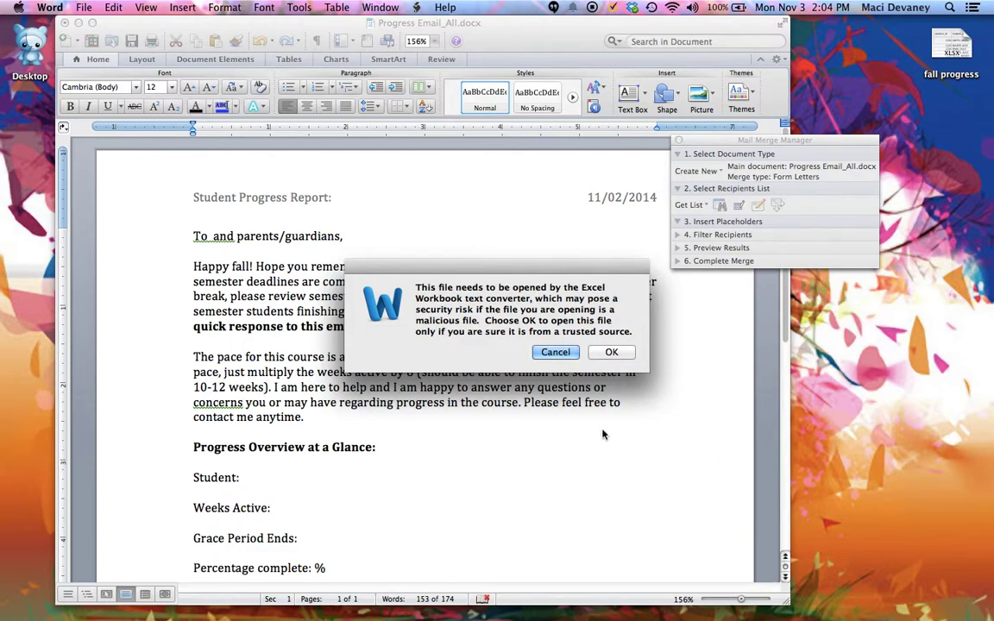
pyautogui.click(615, 354)
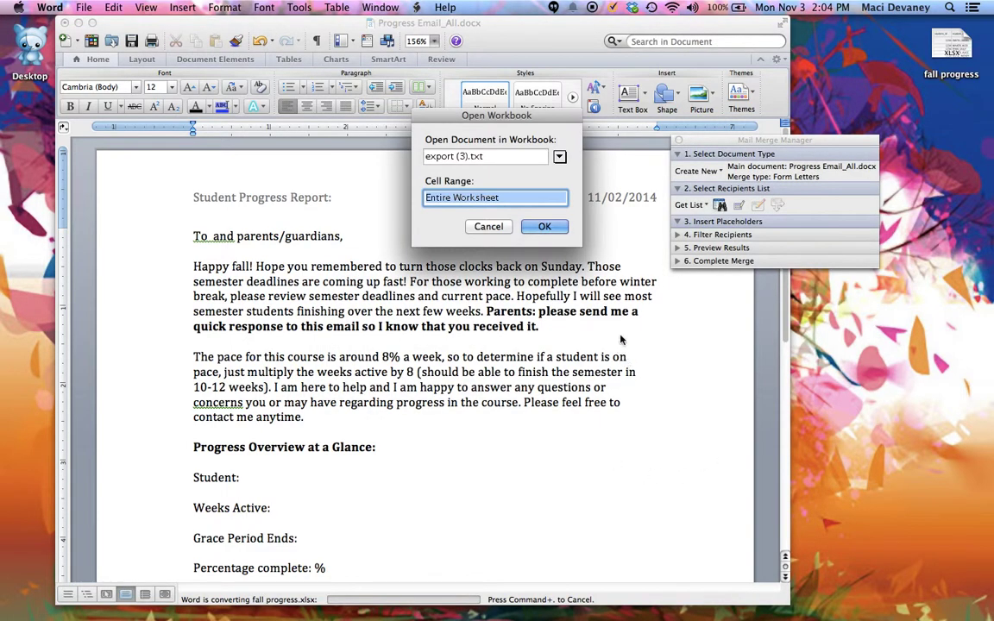
pyautogui.click(560, 156)
pyautogui.click(479, 167)
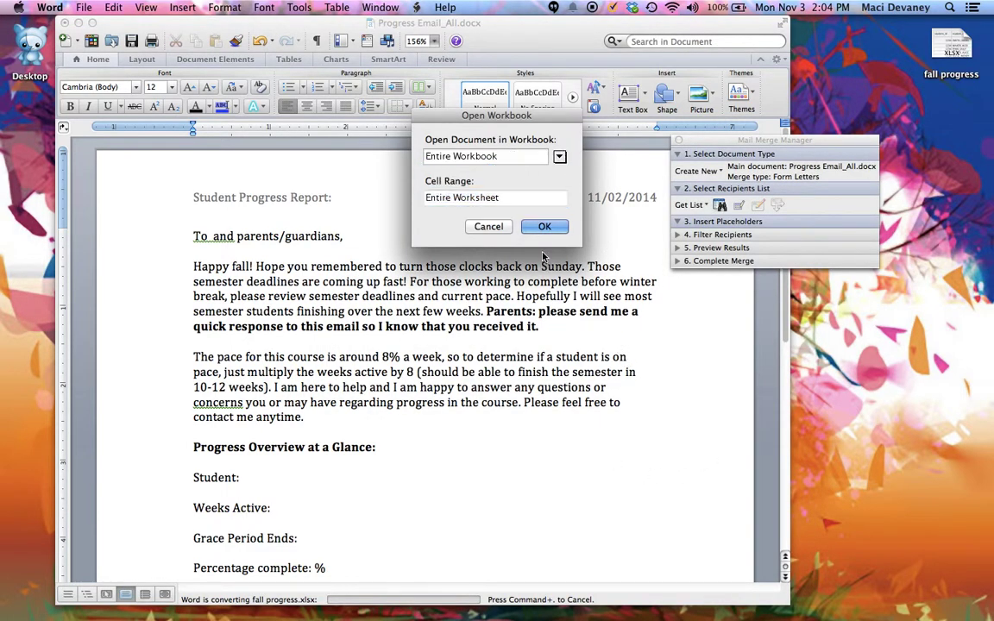
pyautogui.click(554, 232)
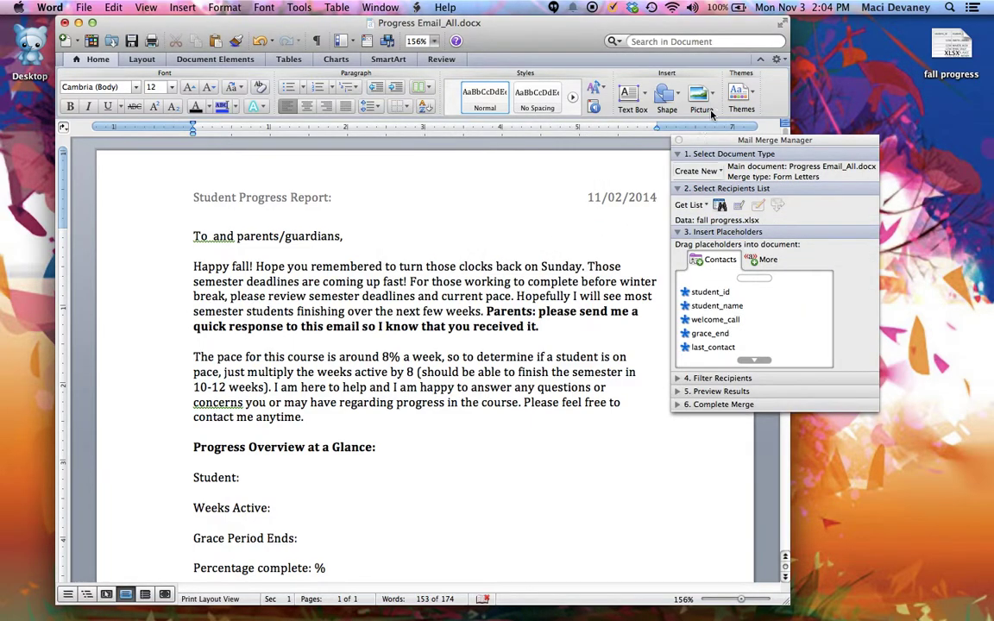
# - Insert the student_name placeholder between "To" and "and parents/guardians" in the greeting and remove the extra space before it
pyautogui.moveTo(753, 143); pyautogui.dragTo(770, 98)
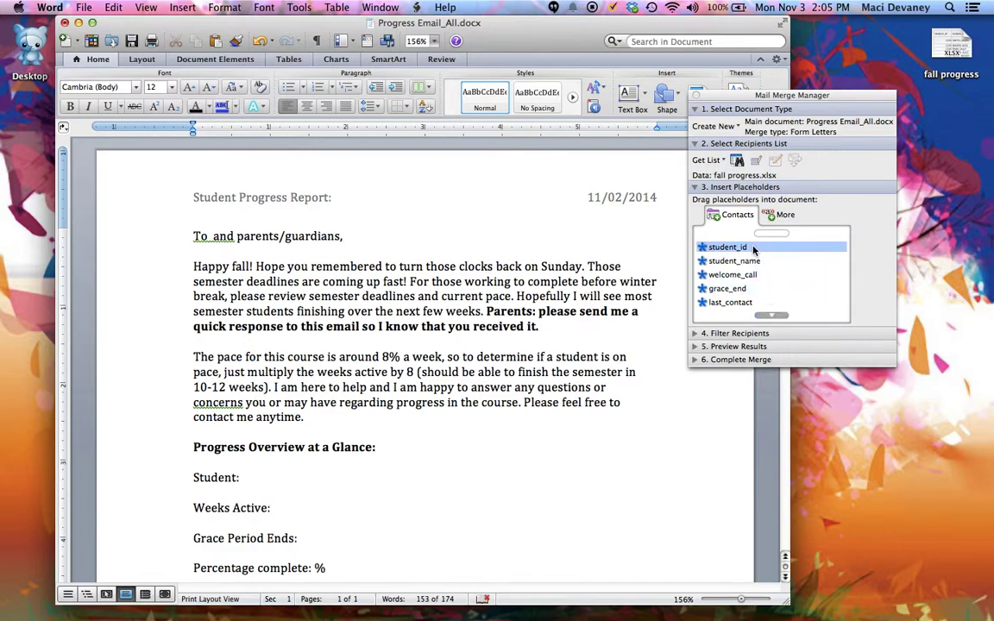
pyautogui.moveTo(725, 263); pyautogui.dragTo(213, 241)
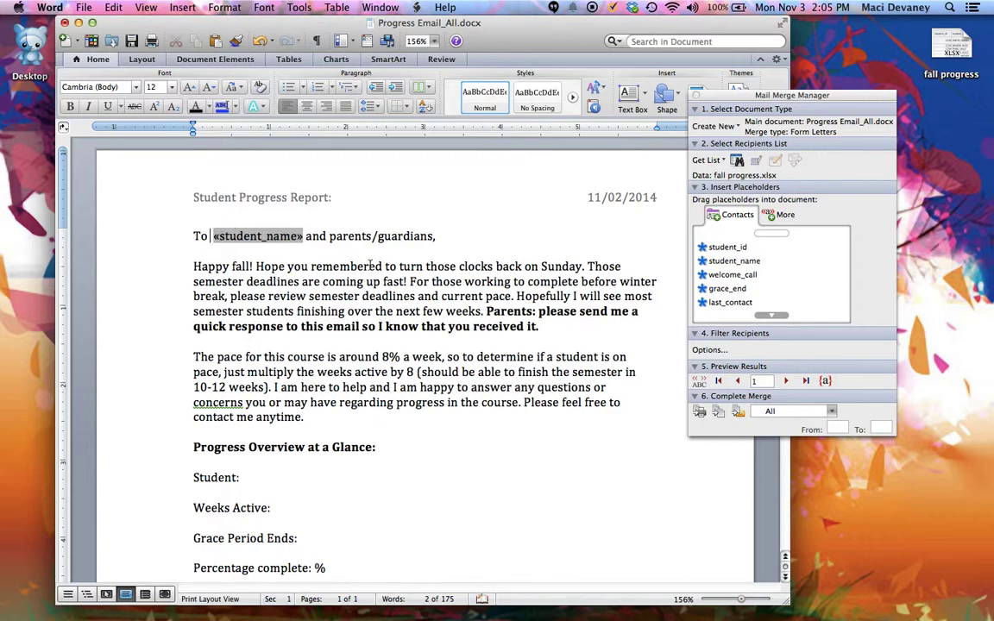
pyautogui.press('BackSpace')
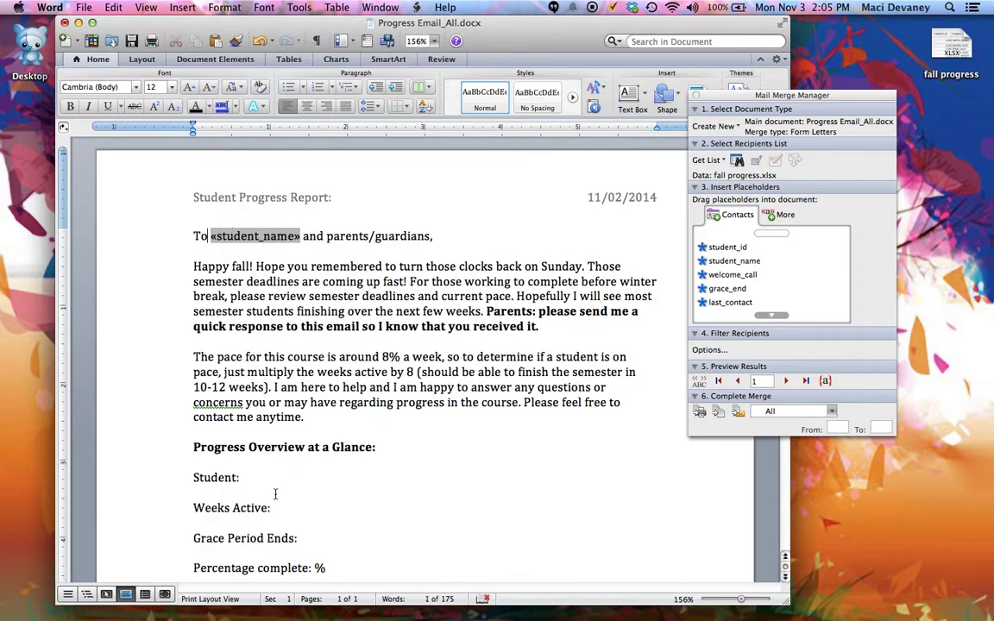
# - Insert the student_name placeholder after "Student:" and the grace_end placeholder after "Grace Period Ends:" in the Progress Overview
pyautogui.scroll(-3, 294, 418)
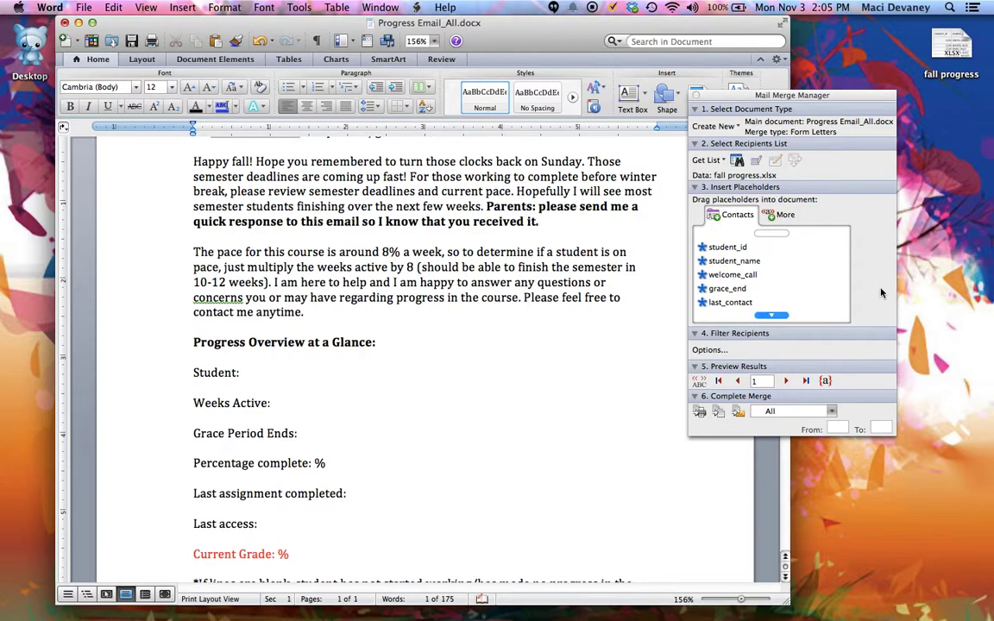
pyautogui.click(746, 263)
pyautogui.moveTo(746, 263); pyautogui.dragTo(328, 376)
pyautogui.click(733, 290)
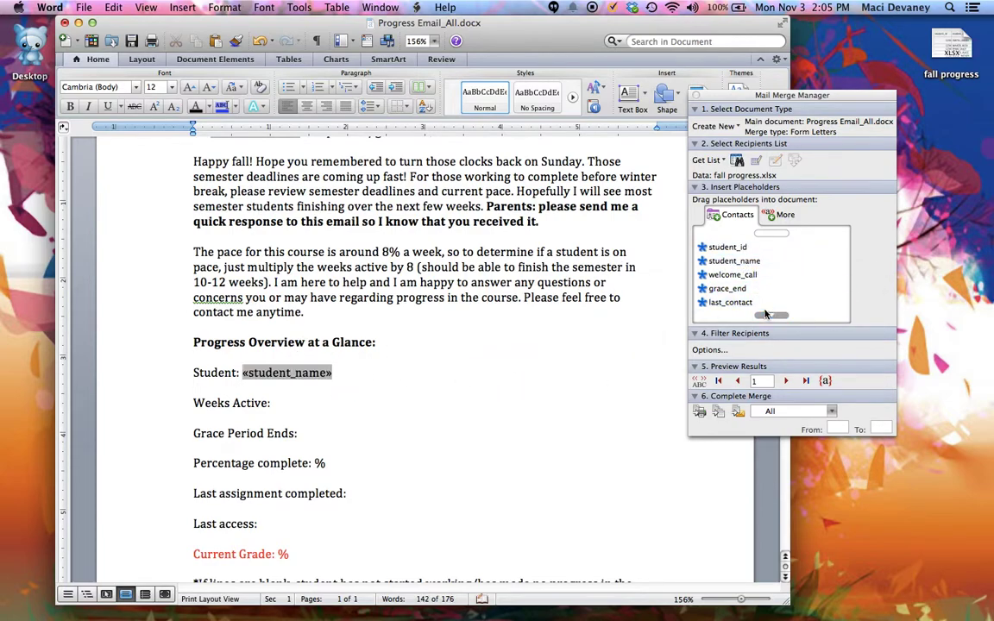
pyautogui.moveTo(733, 291); pyautogui.dragTo(471, 436)
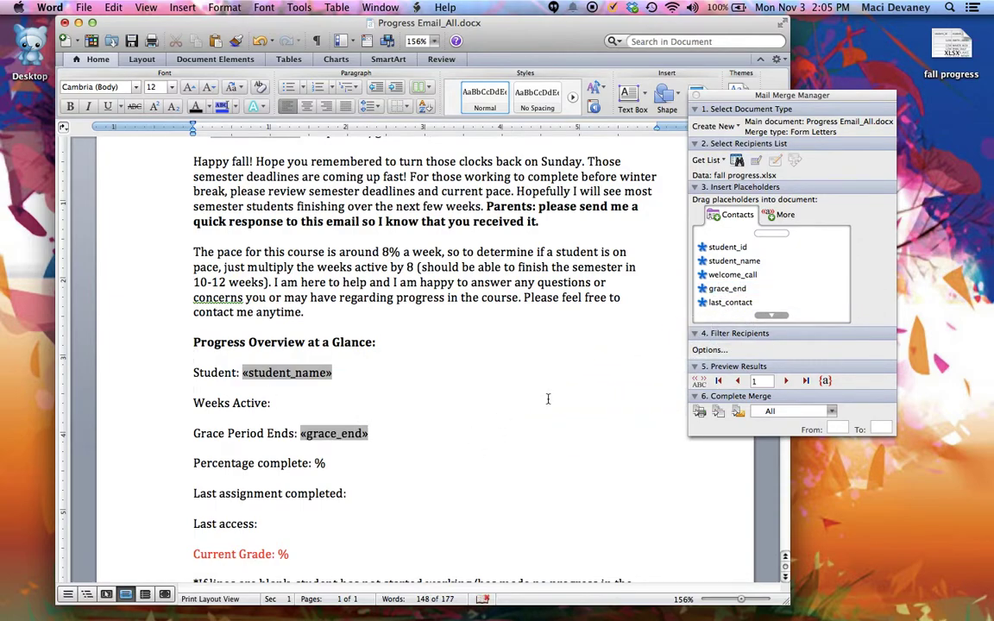
# - Insert the current_grade and percent_complete placeholders before the percent signs on the Current Grade and Percentage complete lines
pyautogui.click(738, 260)
pyautogui.click(772, 316)
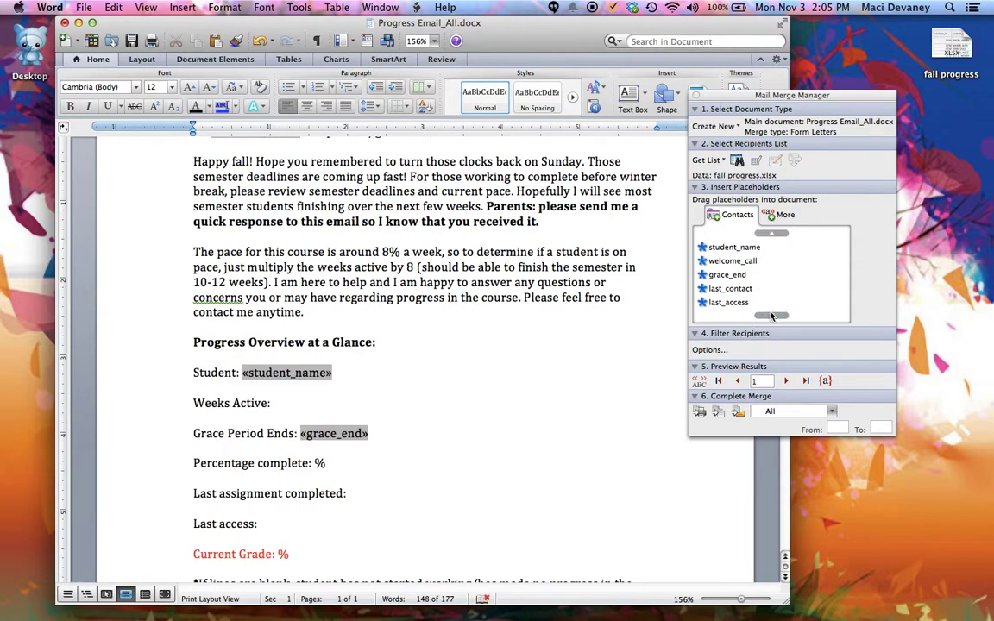
pyautogui.click(772, 316)
pyautogui.moveTo(742, 289); pyautogui.dragTo(278, 556)
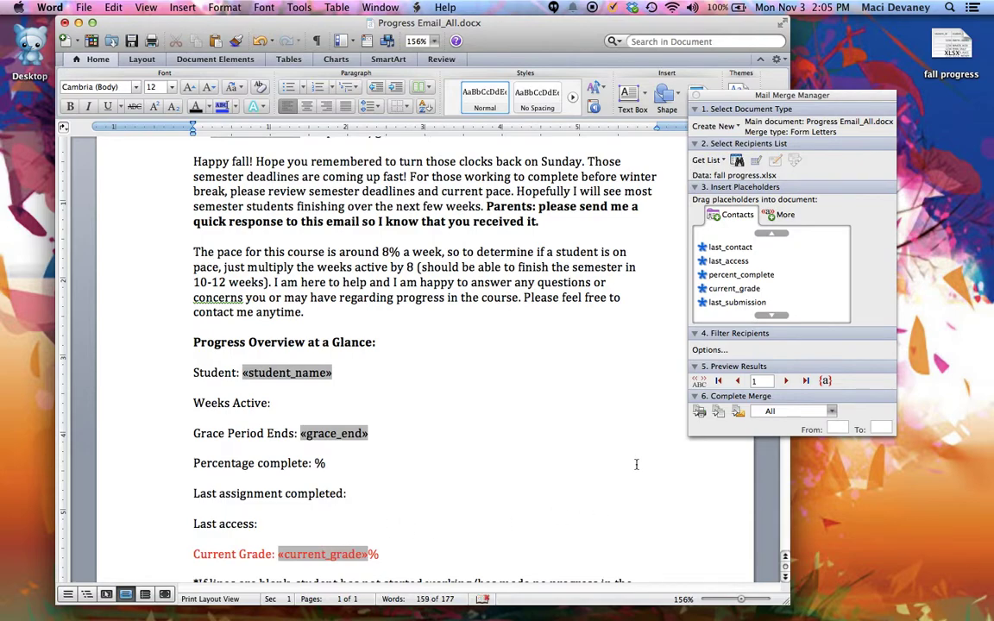
pyautogui.click(783, 276)
pyautogui.moveTo(783, 277); pyautogui.dragTo(315, 464)
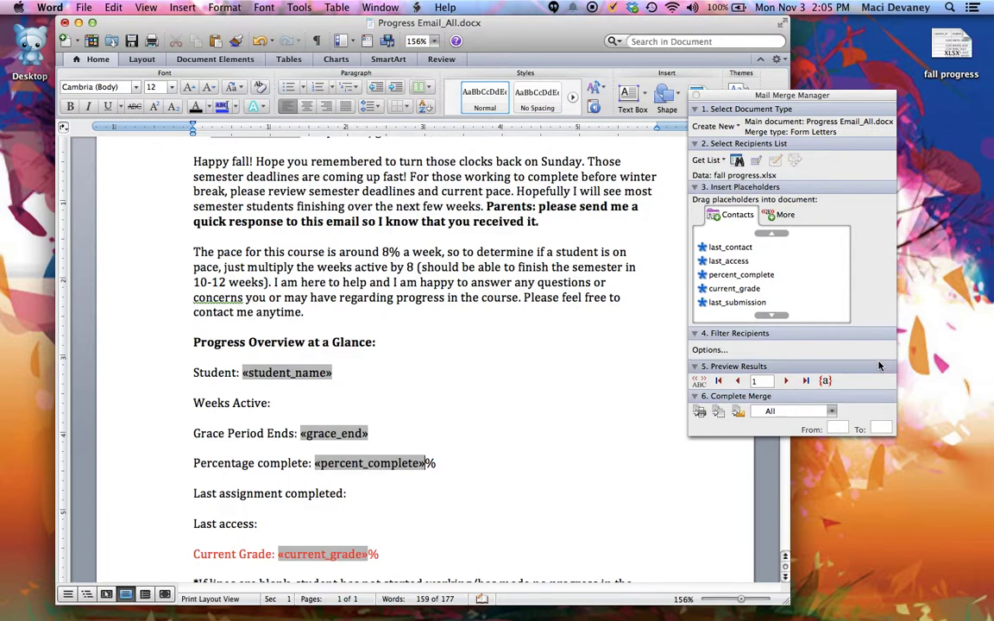
# - Insert the last_submission placeholder after "Last assignment completed:" in the Progress Overview
pyautogui.scroll(-1, 758, 298)
pyautogui.click(759, 302)
pyautogui.moveTo(753, 288); pyautogui.dragTo(394, 495)
pyautogui.click(775, 316)
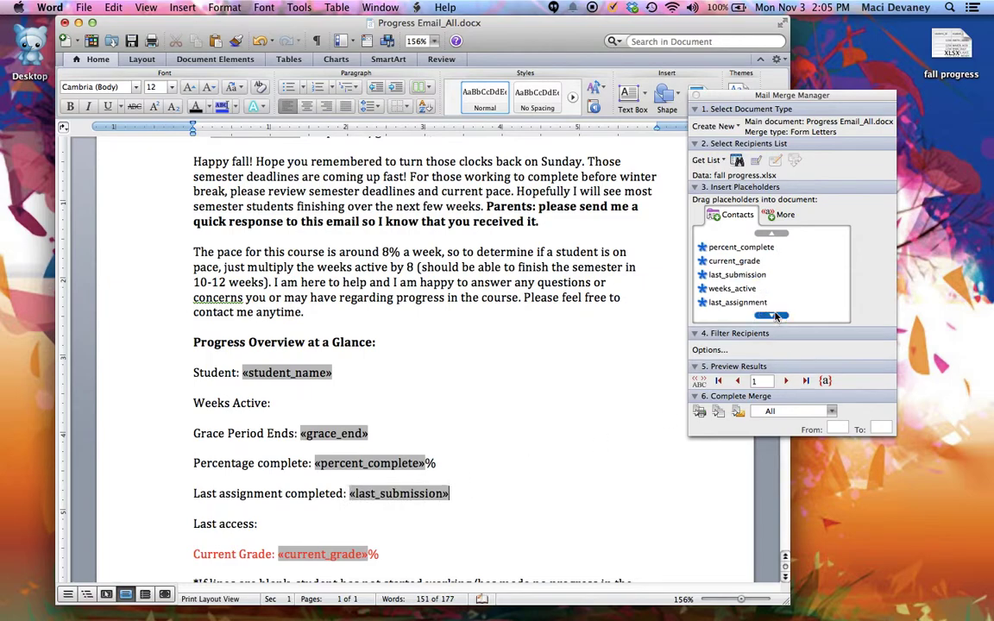
pyautogui.click(740, 289)
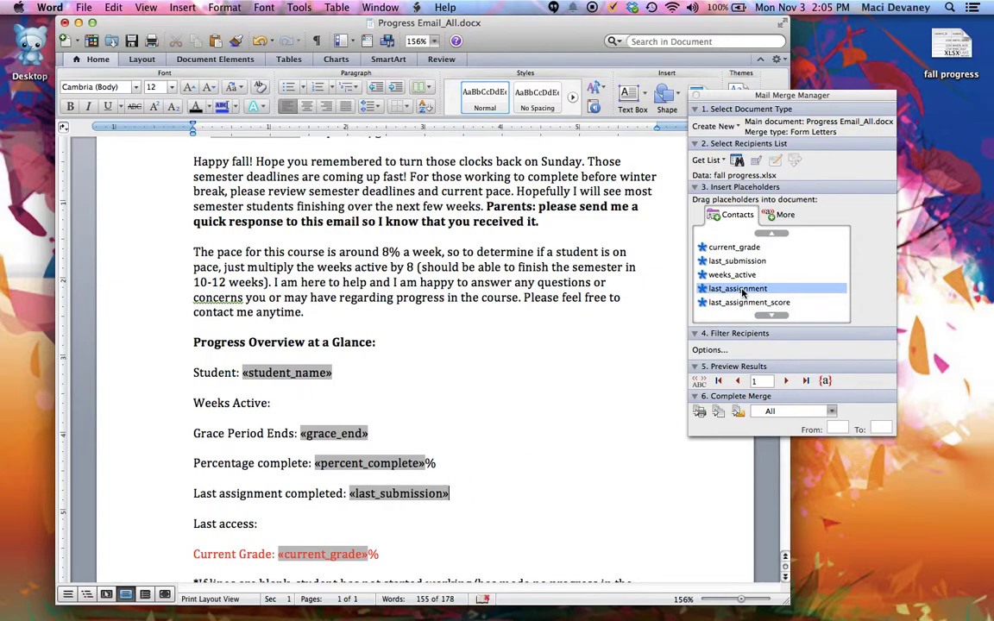
pyautogui.moveTo(743, 292); pyautogui.dragTo(391, 490)
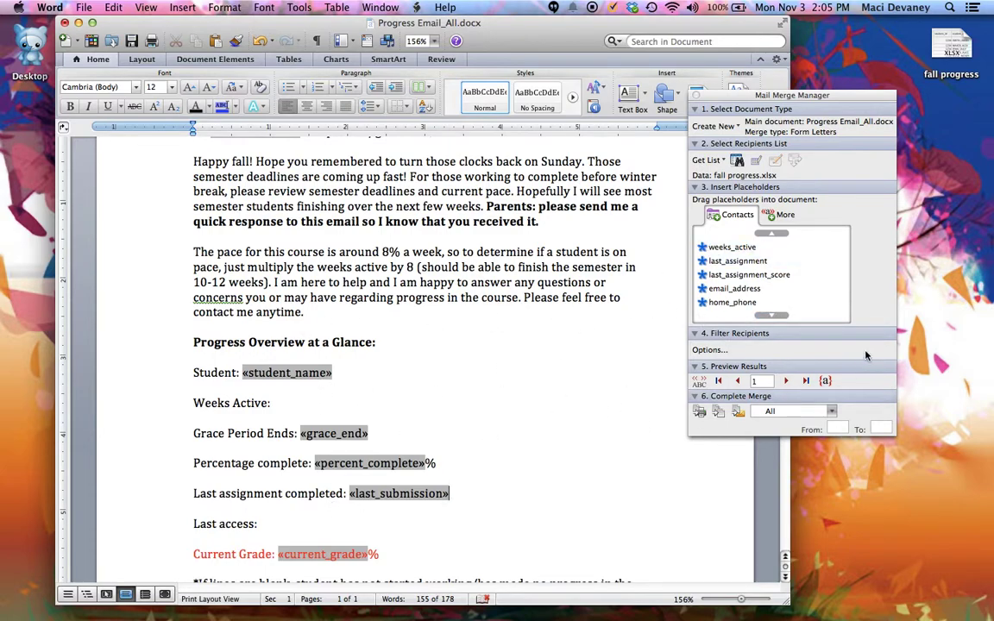
# - Review the closing note about blank lines and preview the letter with the merged data of record 1
pyautogui.scroll(-1, 552, 327)
pyautogui.scroll(-1, 551, 327)
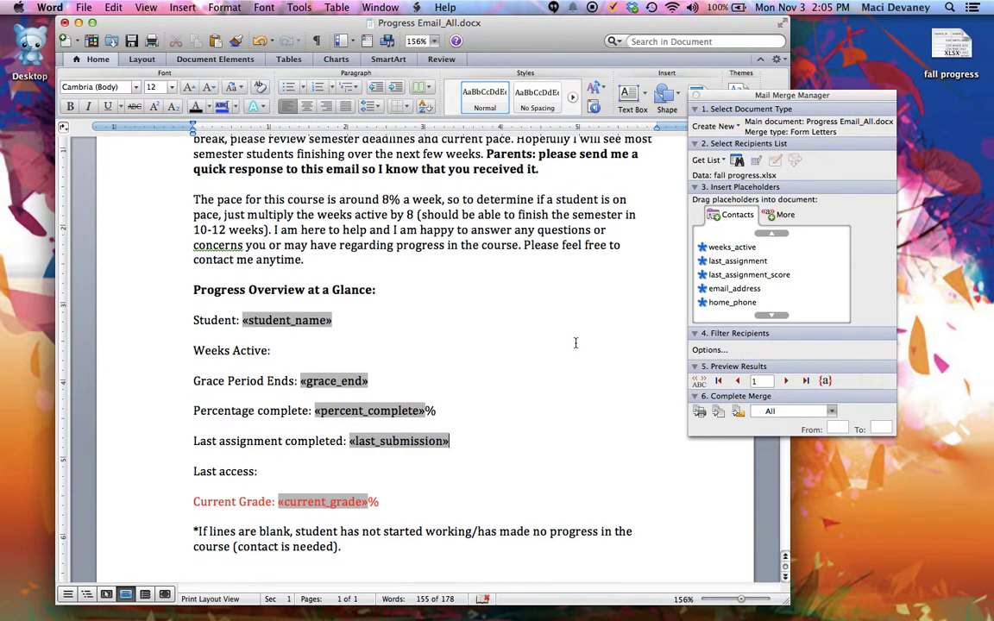
pyautogui.moveTo(195, 528); pyautogui.dragTo(344, 555)
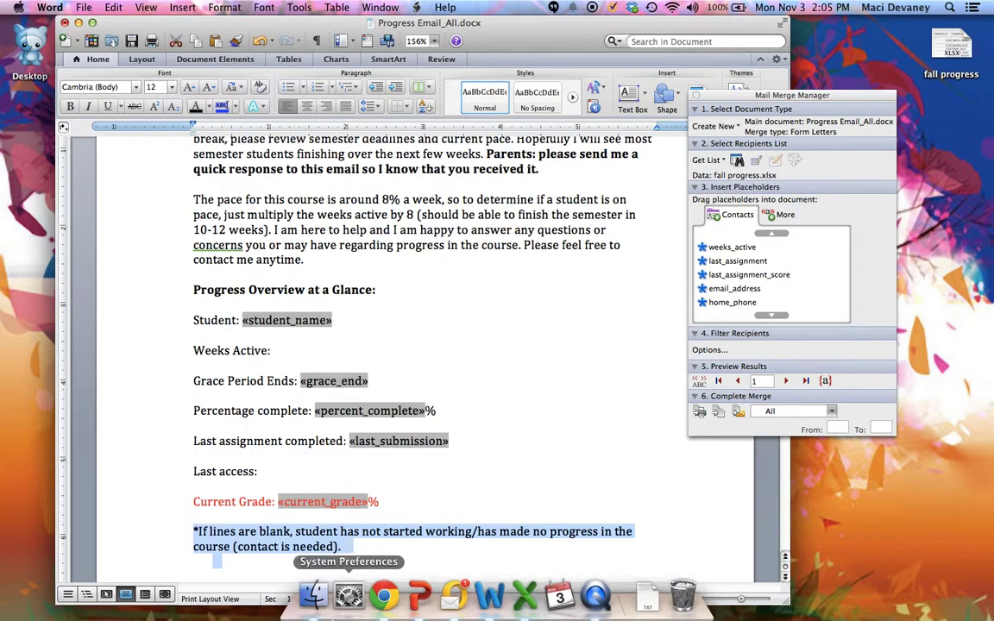
pyautogui.click(368, 501)
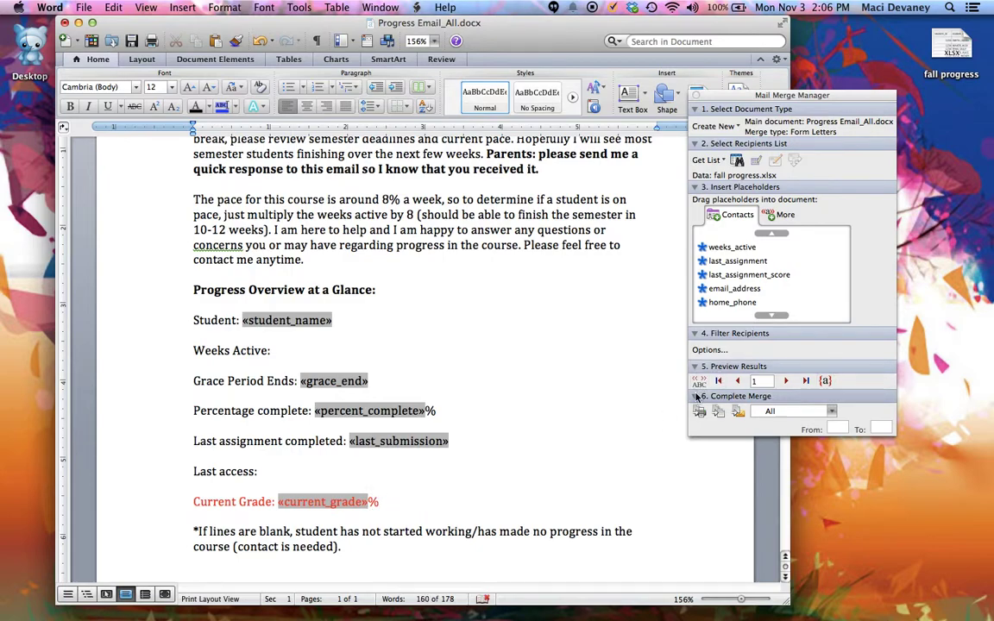
pyautogui.click(585, 560)
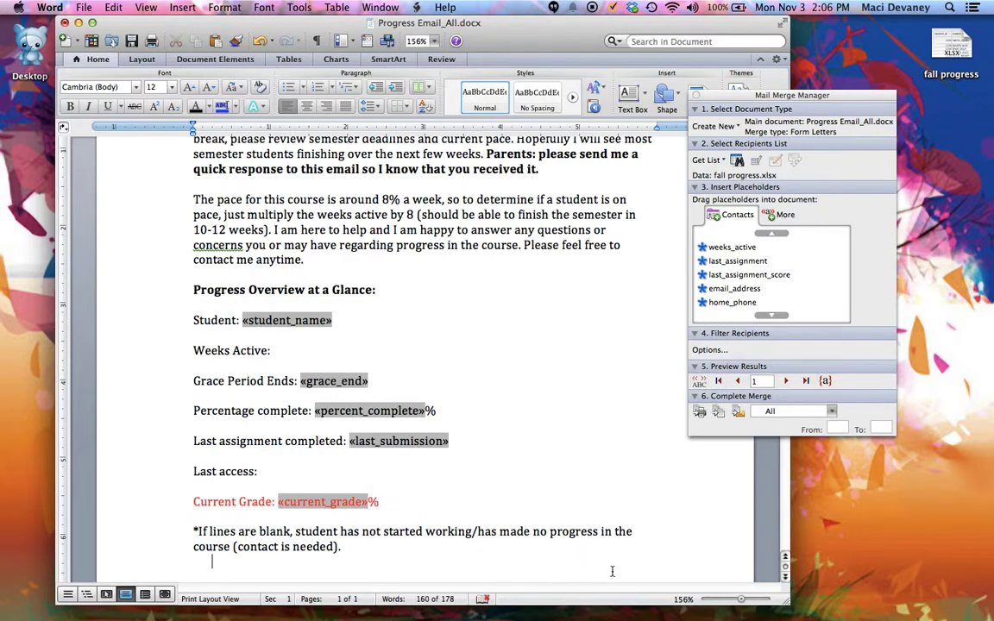
pyautogui.click(701, 384)
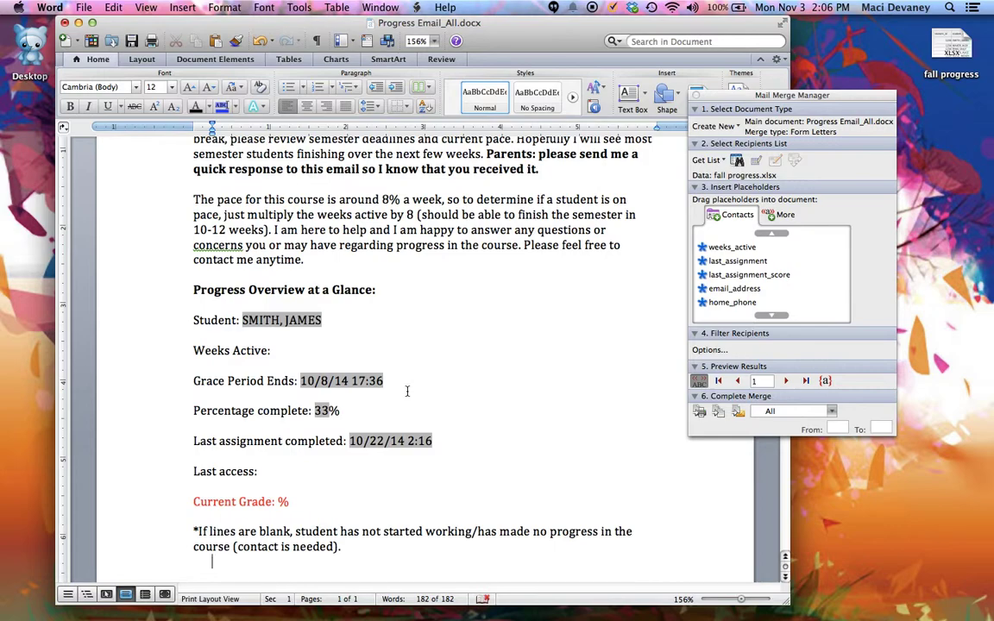
# - Turn off the merged data preview and set up an email merge addressed to the email_address field with subject "Fall Progress Report"
pyautogui.click(701, 383)
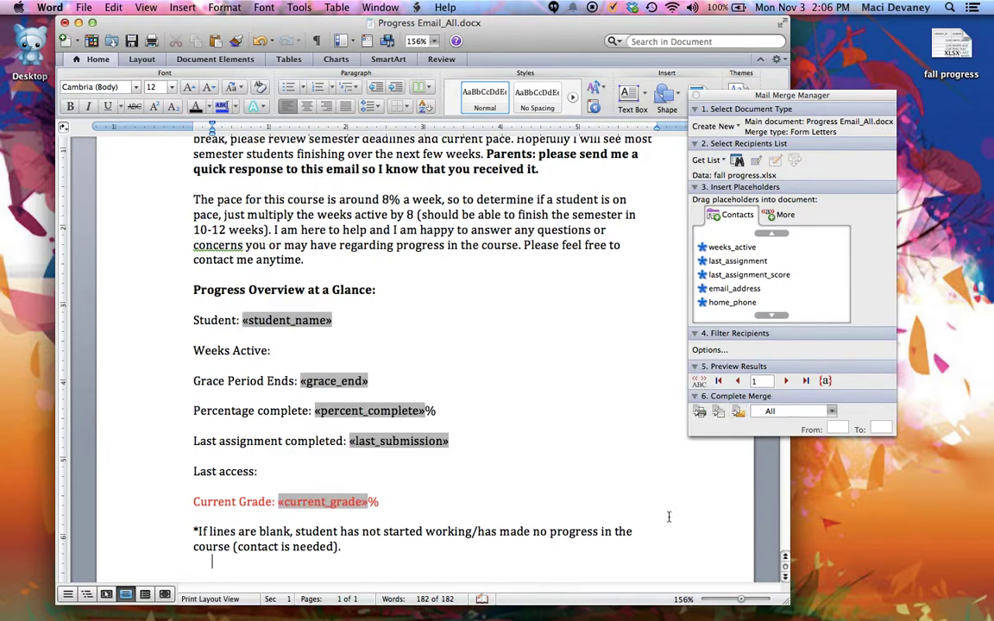
pyautogui.click(738, 413)
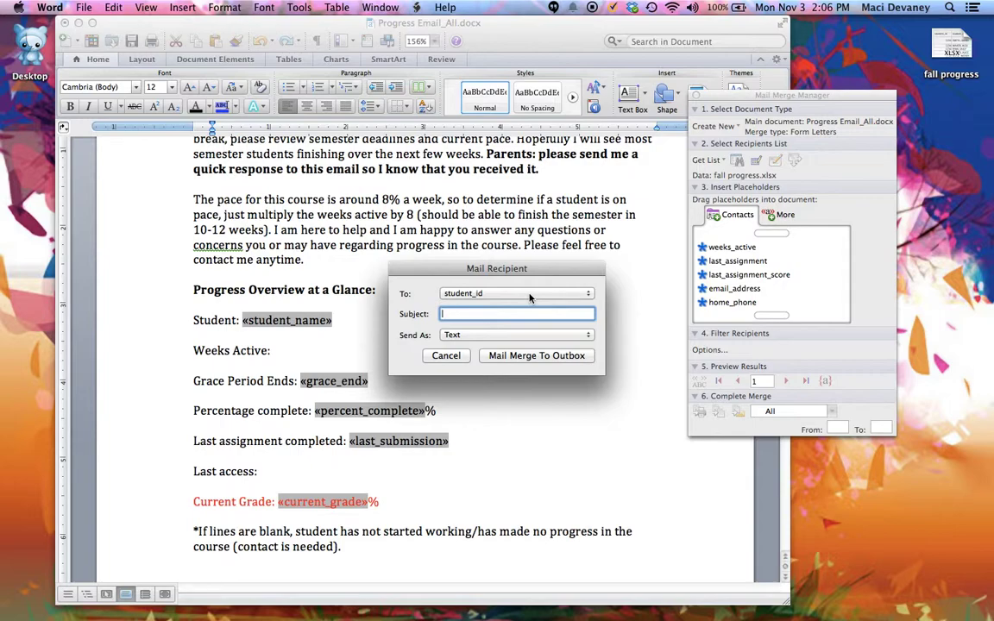
pyautogui.write('Fall Progress Report')
pyautogui.click(585, 294)
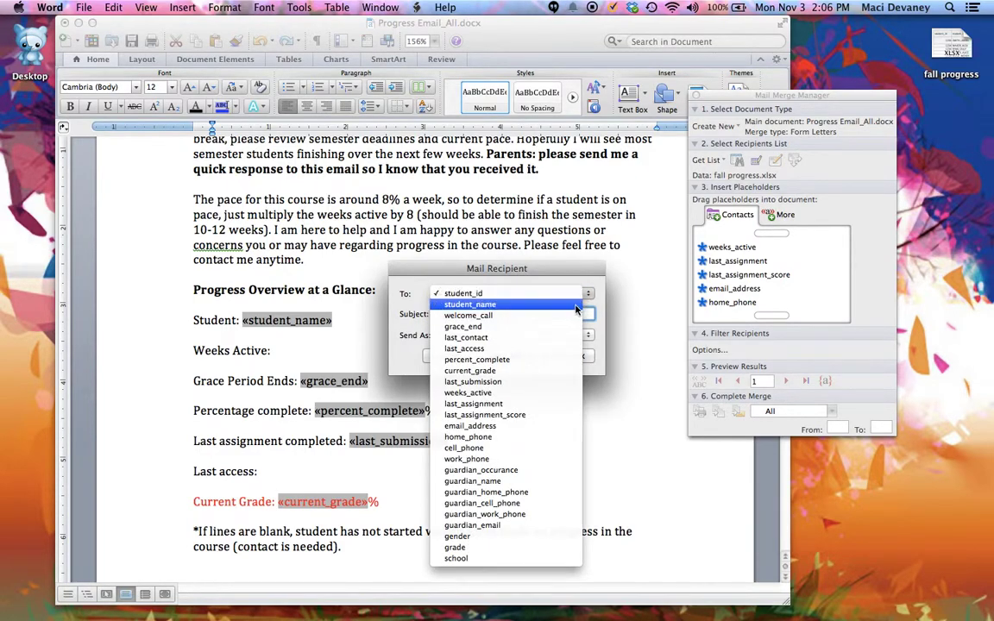
pyautogui.click(538, 427)
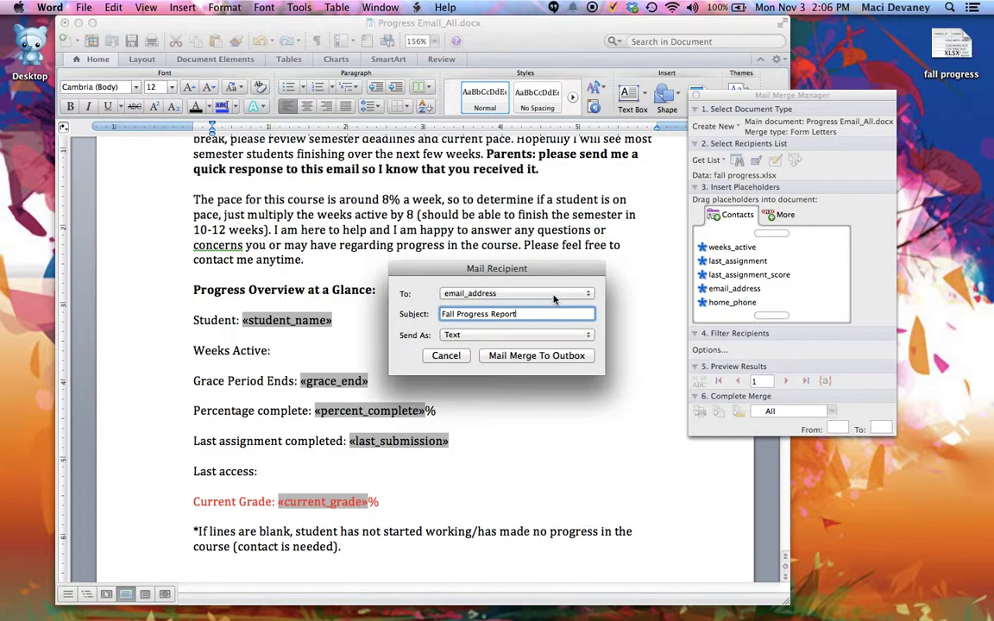
# - Set the email merge to send as HTML Message and merge the letters to the outbox
pyautogui.click(553, 334)
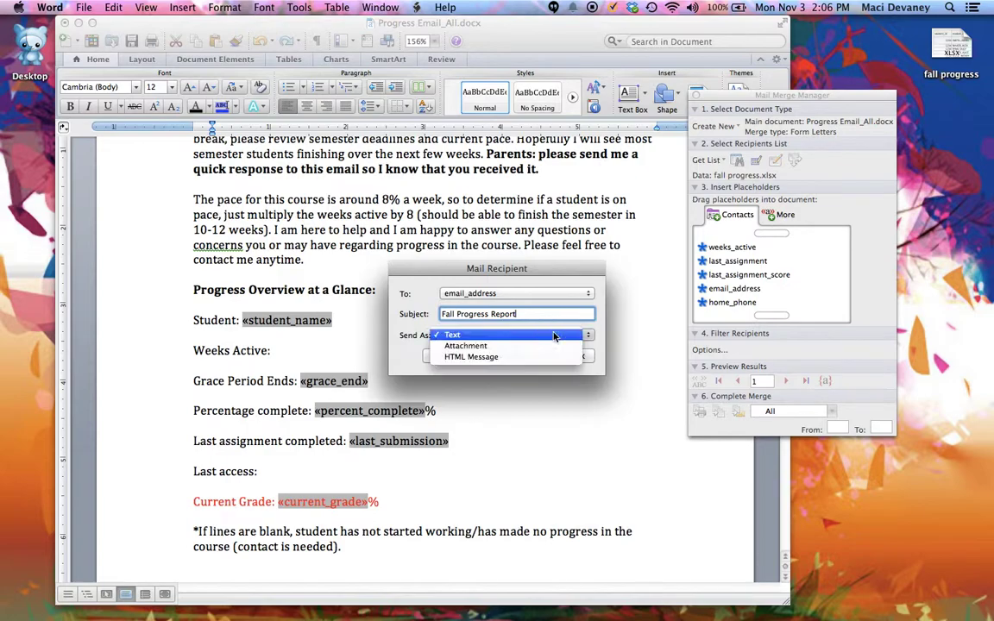
pyautogui.click(546, 357)
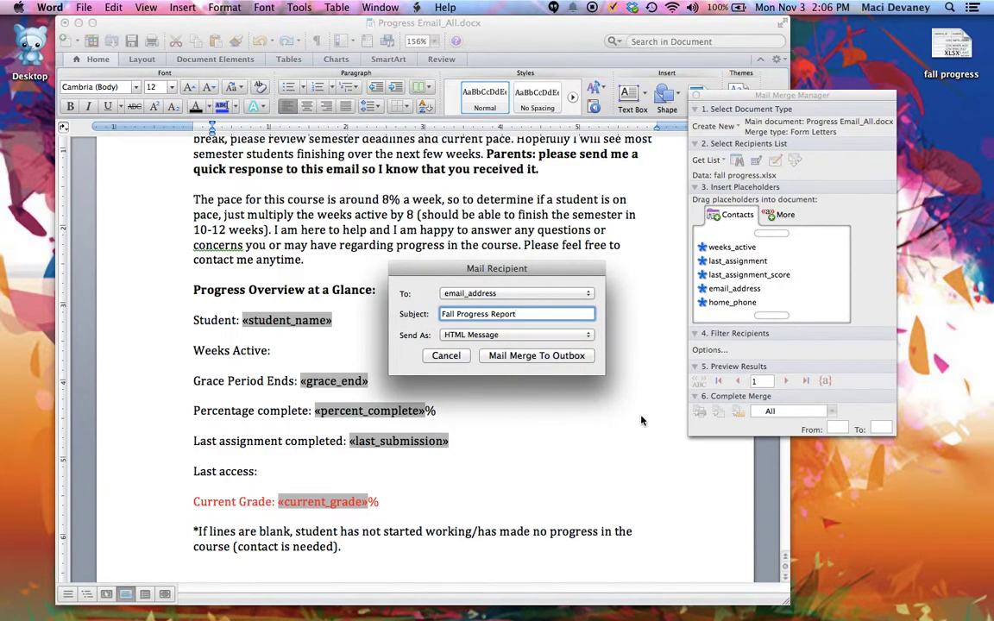
pyautogui.click(549, 359)
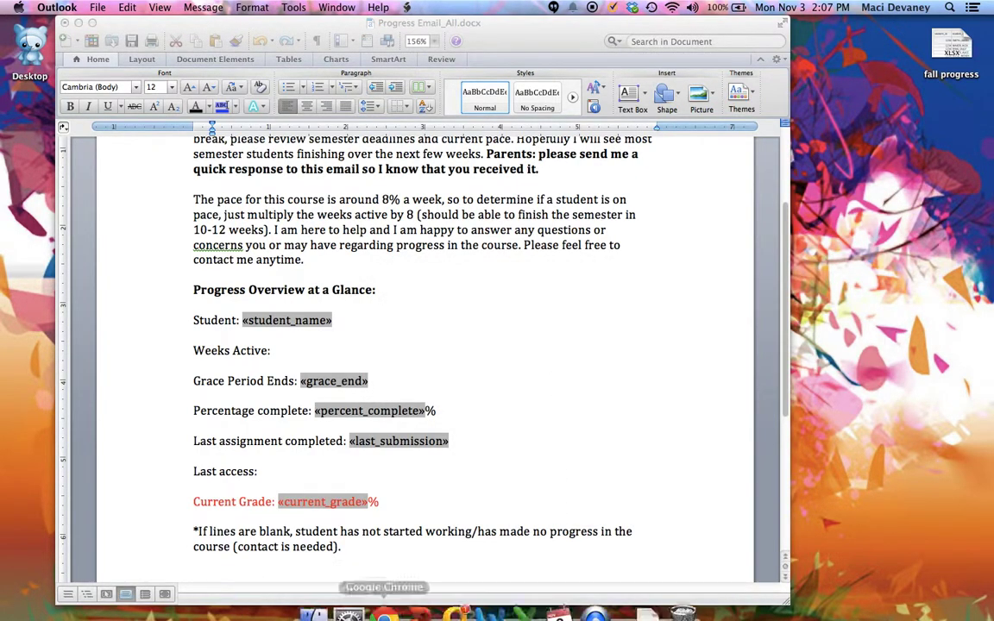
# - Switch to Outlook, check the merged Fall Progress Report message in Sent Items, and return to the letter in Word
pyautogui.click(457, 600)
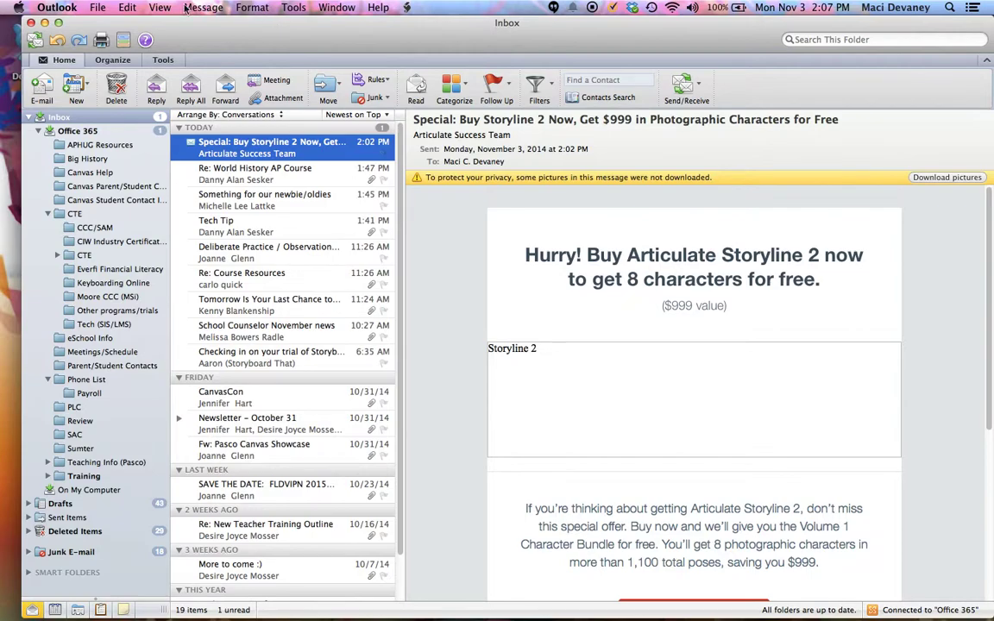
pyautogui.click(105, 517)
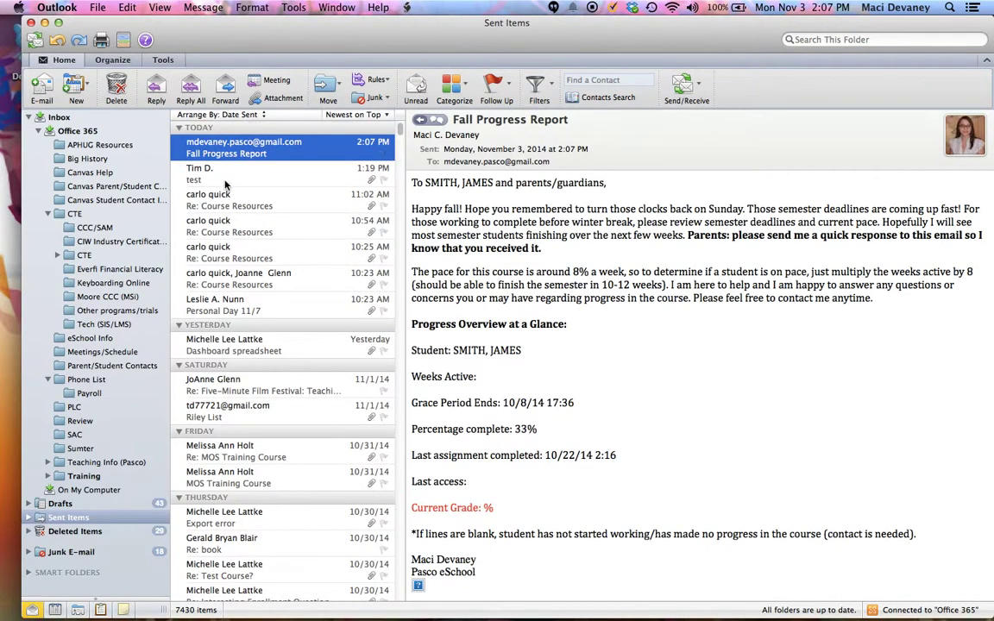
pyautogui.moveTo(412, 183)
pyautogui.mouseDown()
pyautogui.moveTo(415, 555)
pyautogui.moveTo(546, 585)
pyautogui.mouseUp()
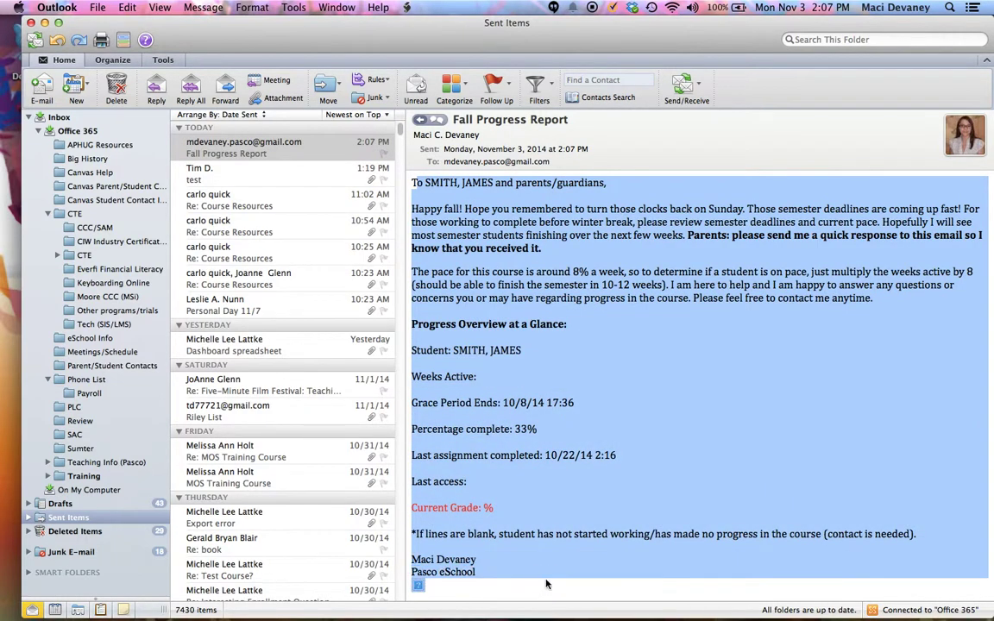
pyautogui.click(31, 24)
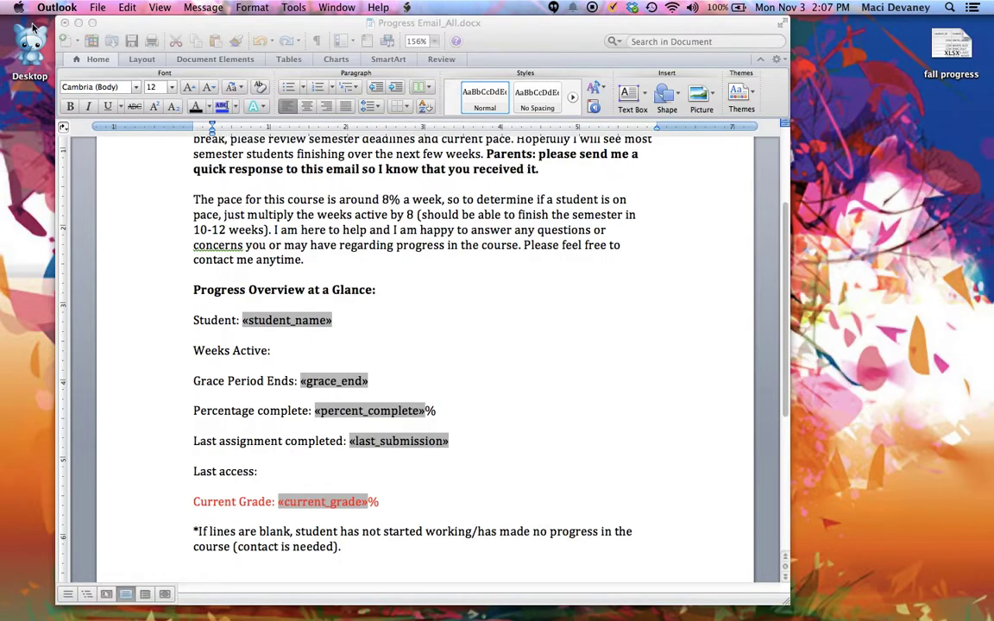
pyautogui.click(786, 352)
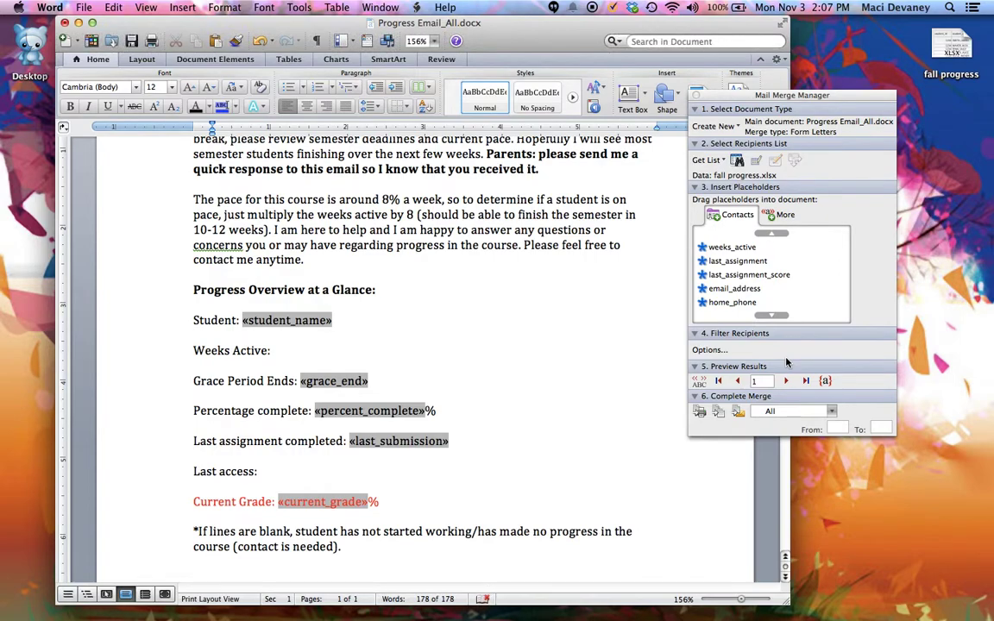